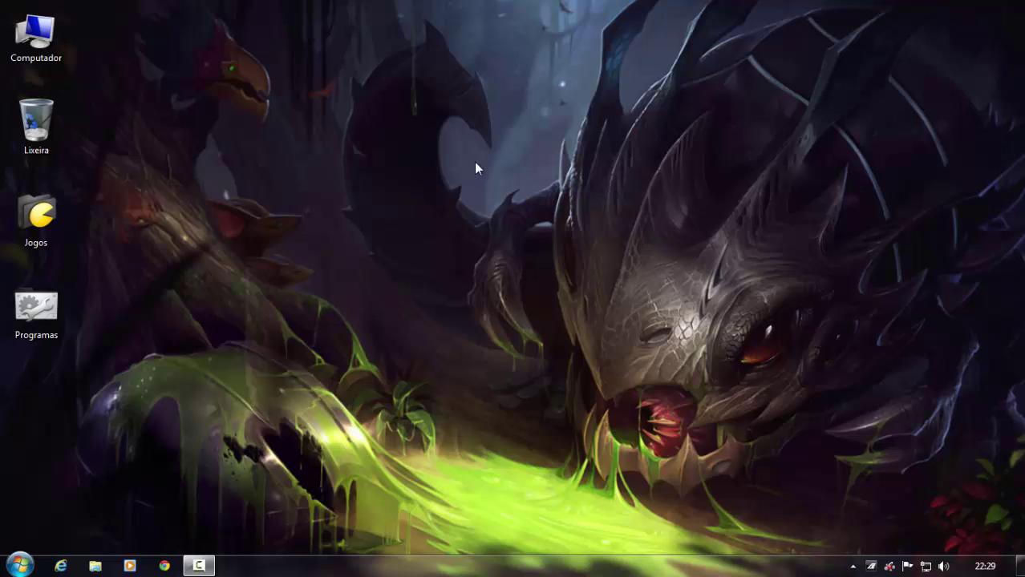
# Refresh the Windows desktop several times from its context menu
pyautogui.rightClick(449, 112)
pyautogui.click(479, 173)
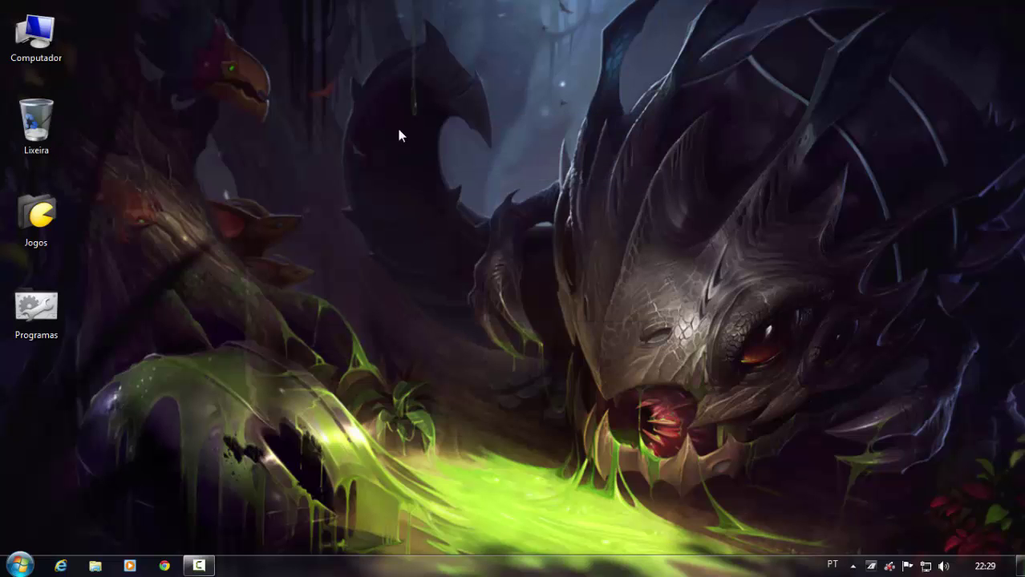
pyautogui.moveTo(398, 129); pyautogui.dragTo(783, 499)
pyautogui.moveTo(480, 114); pyautogui.dragTo(692, 337)
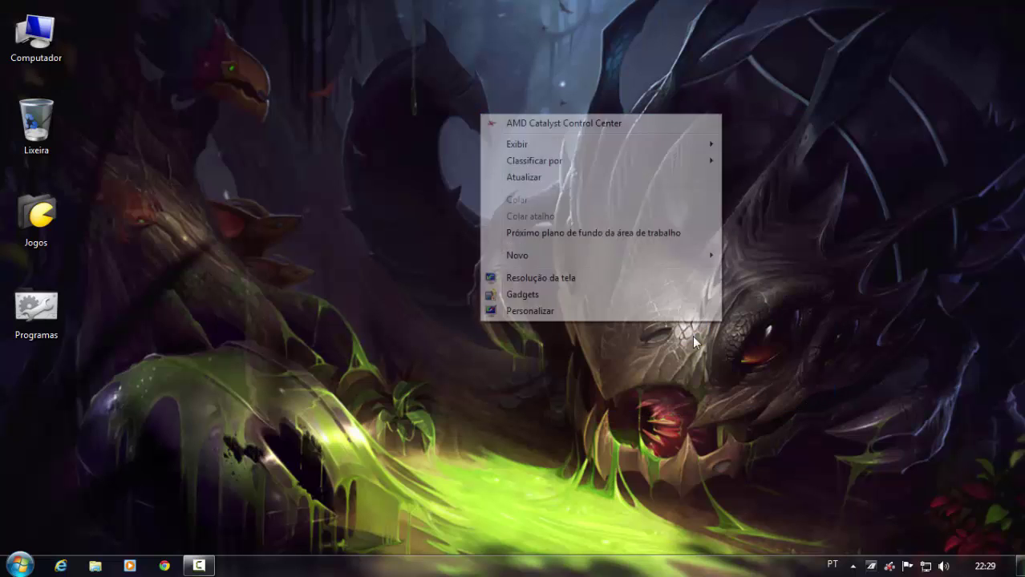
pyautogui.click(523, 176)
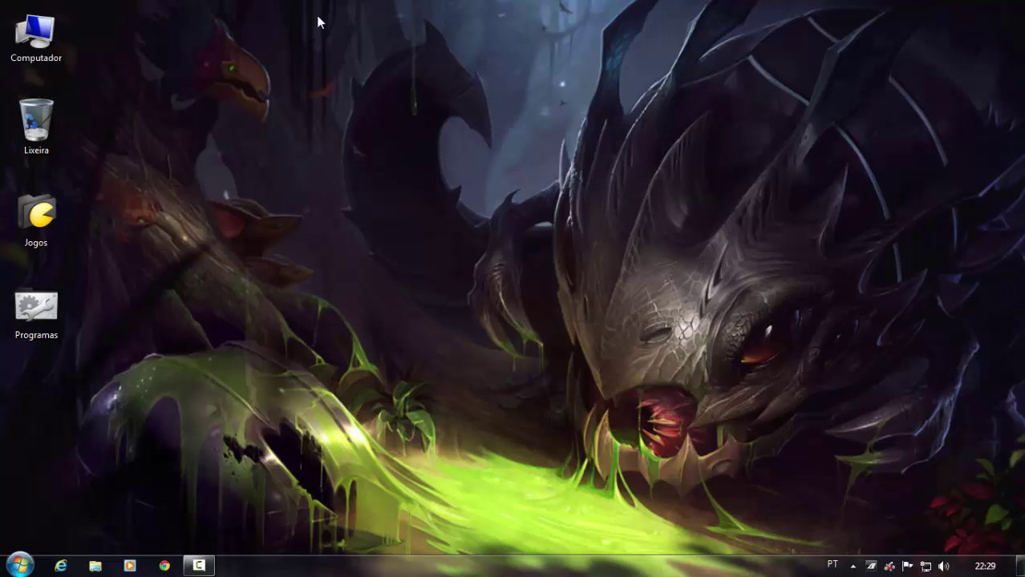
pyautogui.moveTo(312, 11); pyautogui.dragTo(833, 485)
pyautogui.rightClick(665, 155)
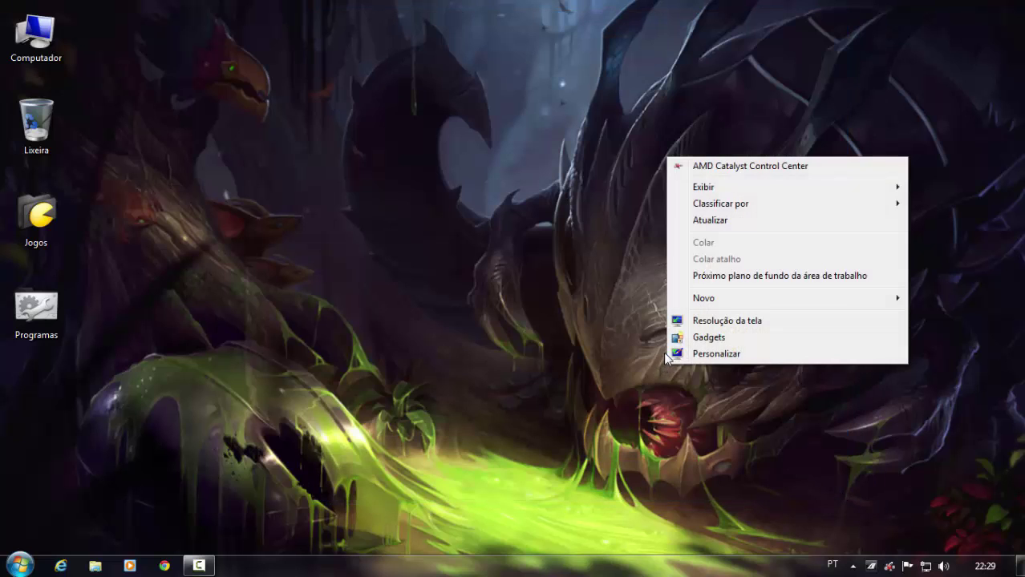
pyautogui.click(716, 222)
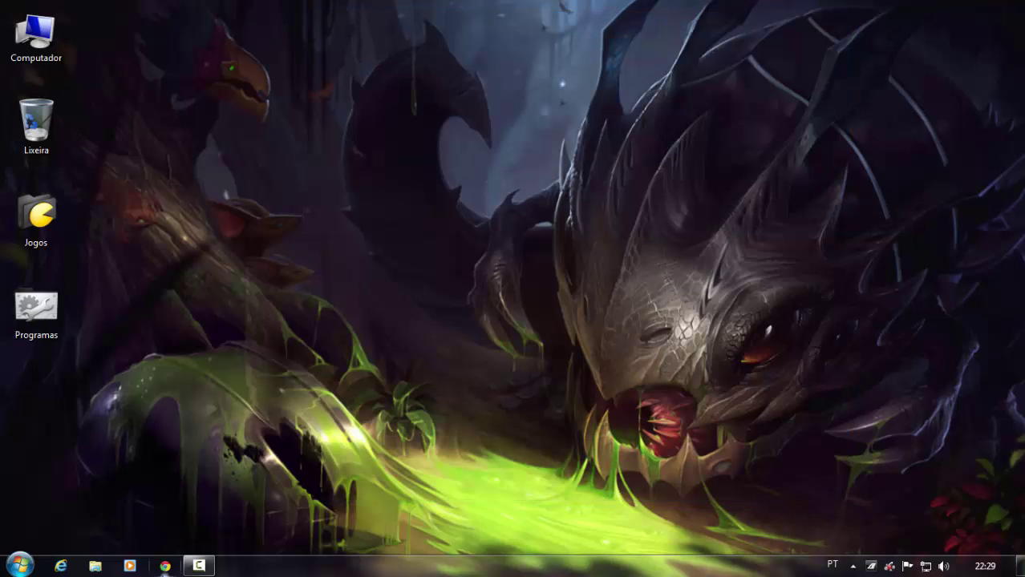
# Launch Google Chrome and search Google for 'connectify'
pyautogui.click(164, 566)
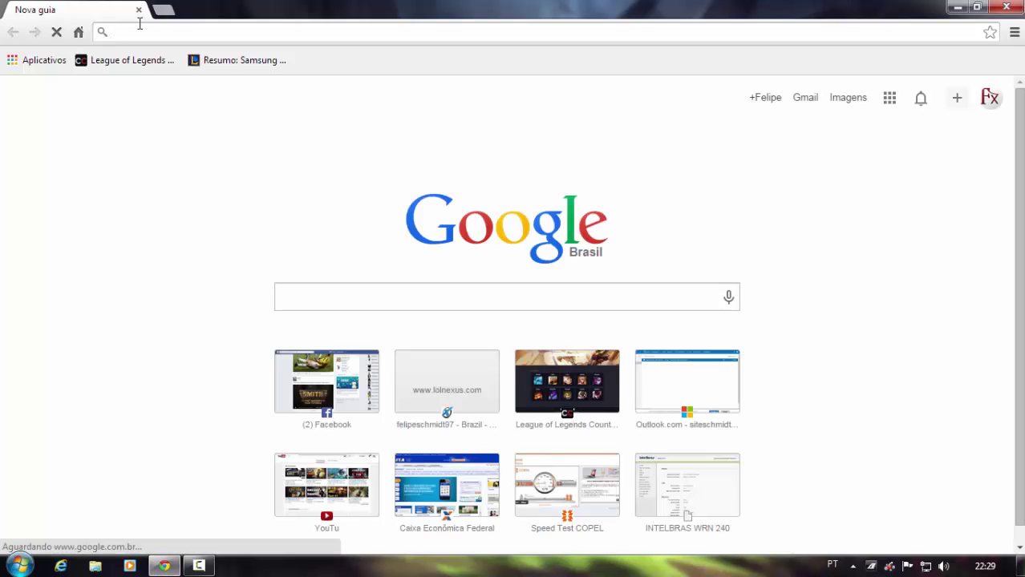
pyautogui.write('cone')
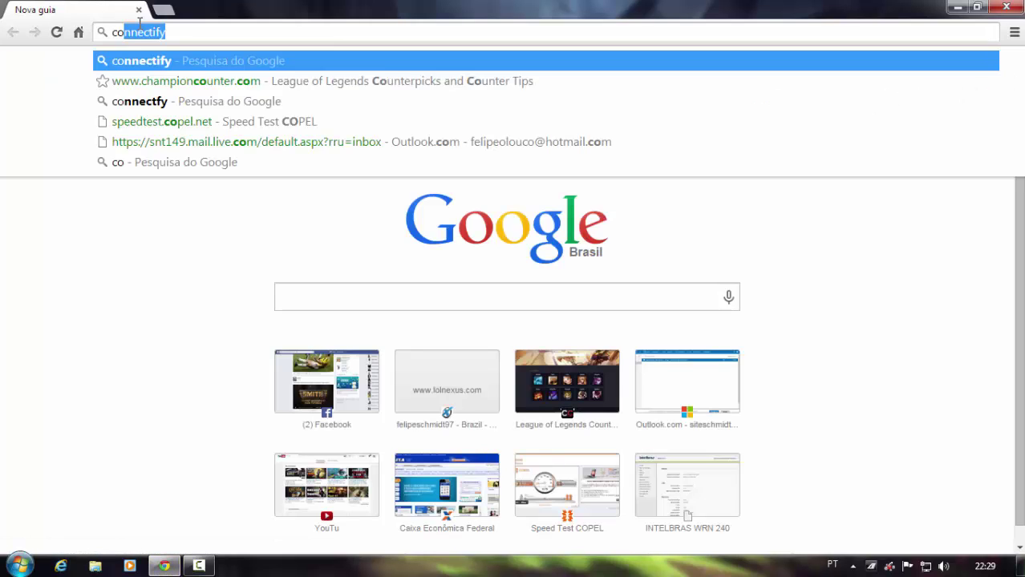
pyautogui.press('BackSpace')
pyautogui.press('BackSpace')
pyautogui.write('nect')
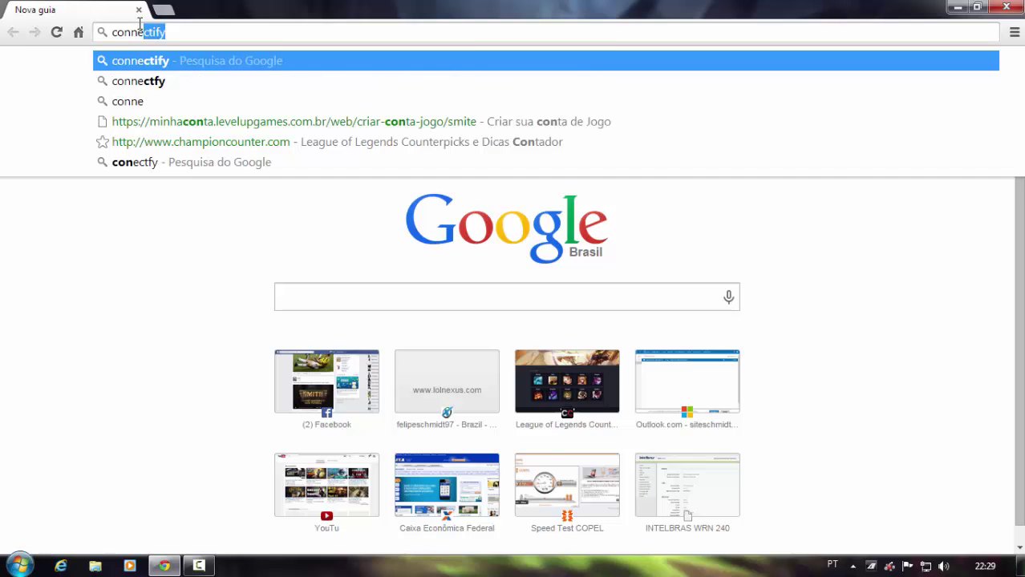
pyautogui.press('Return')
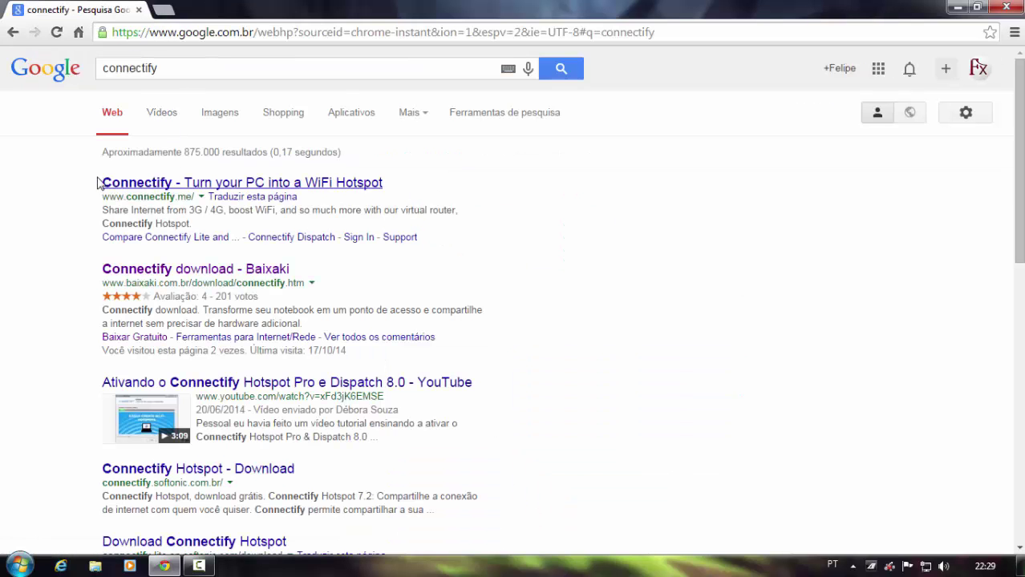
# Preview the Connectify site and Baixaki download results in tabs, then close Chrome
pyautogui.middleClick(213, 181)
pyautogui.click(202, 9)
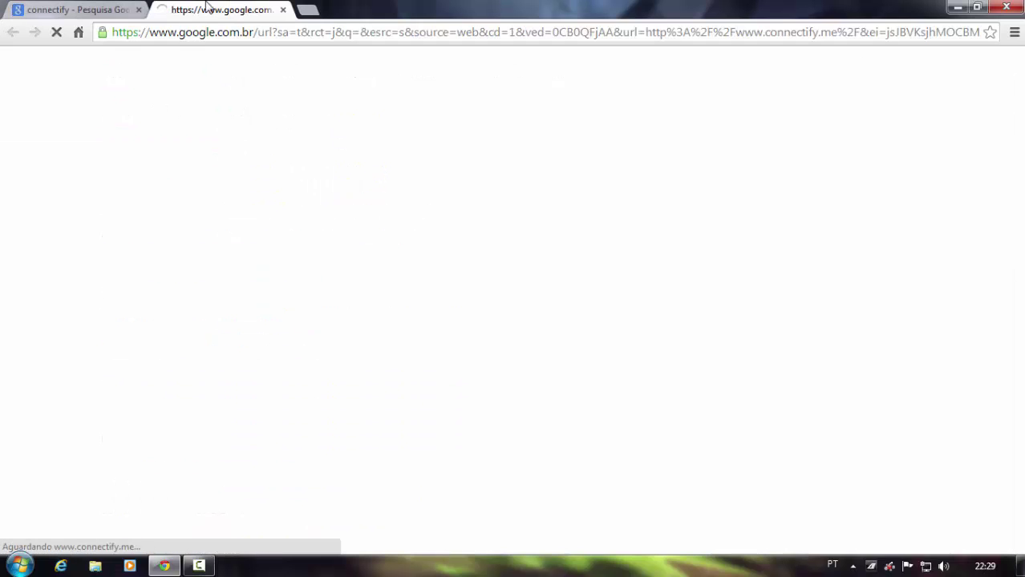
pyautogui.click(282, 10)
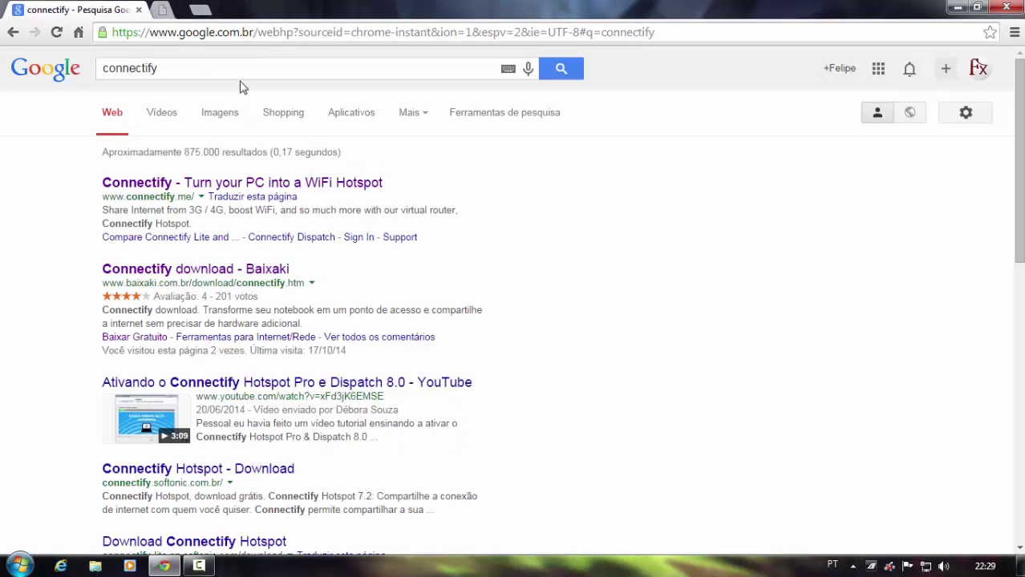
pyautogui.middleClick(206, 269)
pyautogui.click(168, 10)
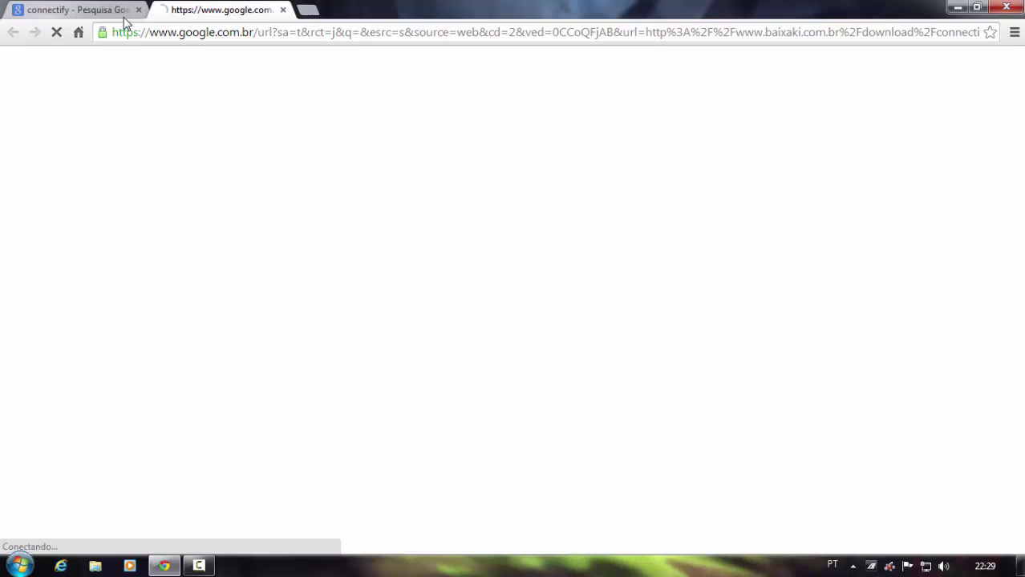
pyautogui.click(41, 8)
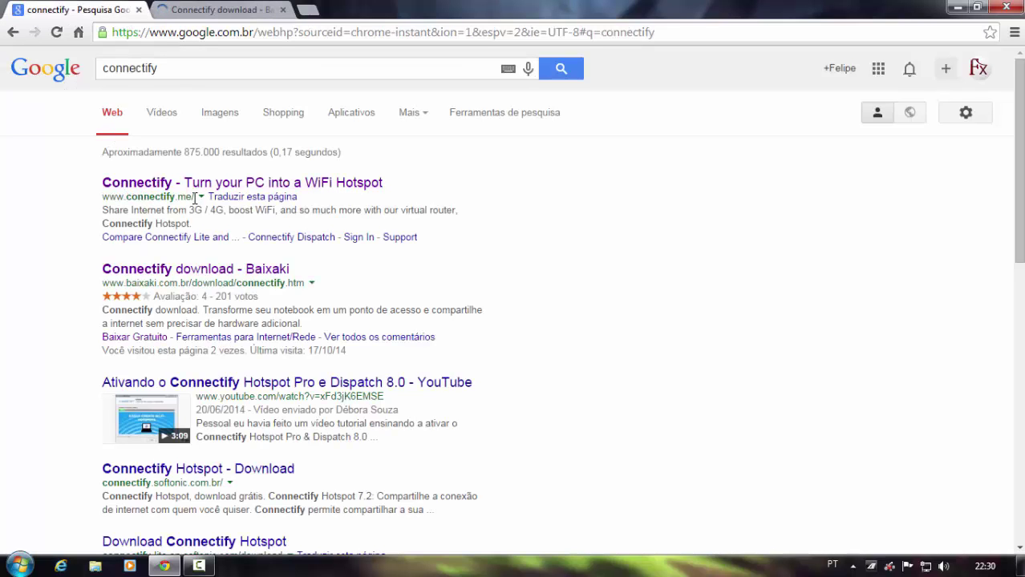
pyautogui.click(244, 9)
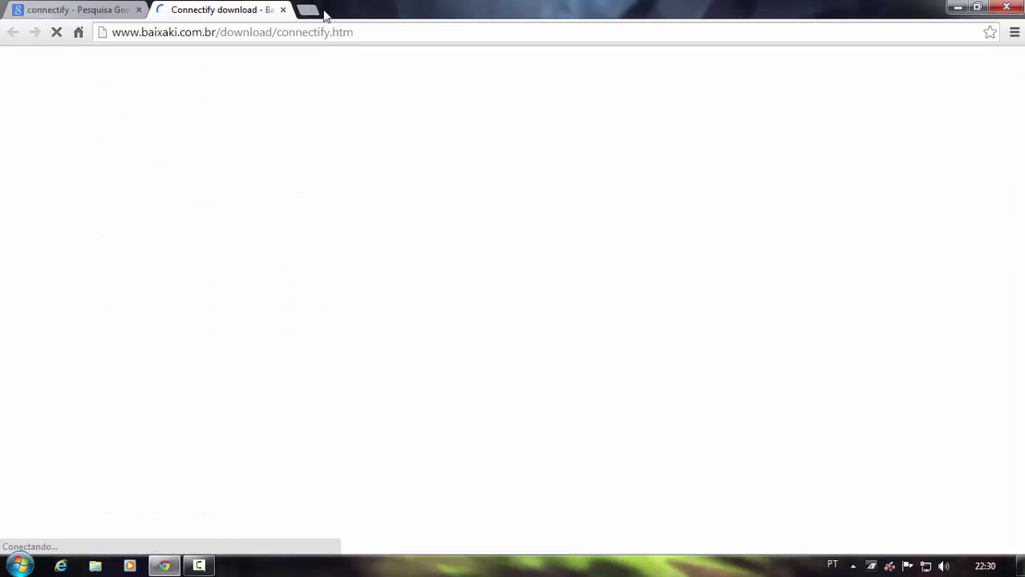
pyautogui.click(283, 10)
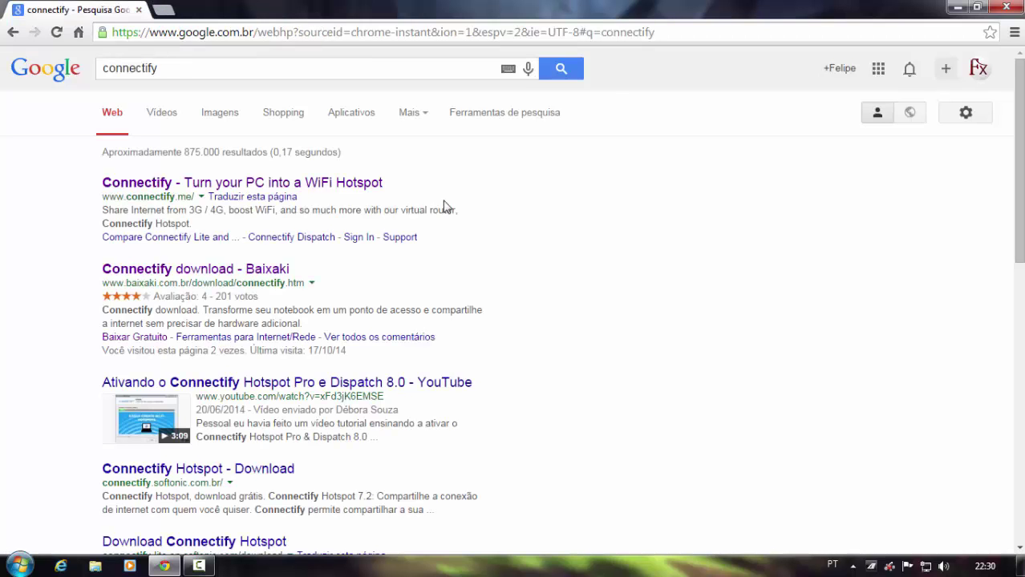
pyautogui.click(1005, 8)
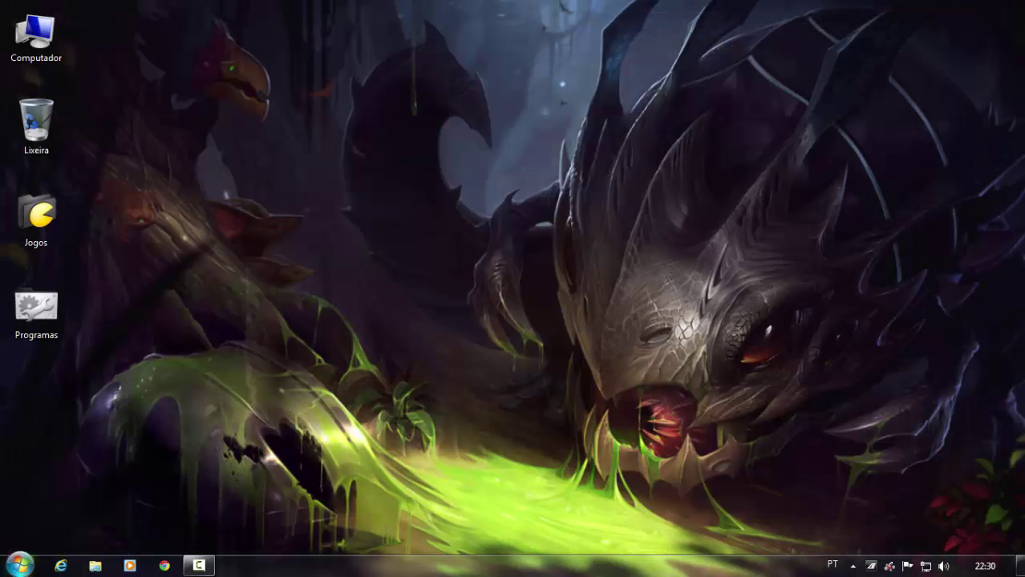
# Run ConnectifyInstaller from Documentos > Downloads, confirm the security warning, and close Explorer
pyautogui.click(19, 565)
pyautogui.click(238, 240)
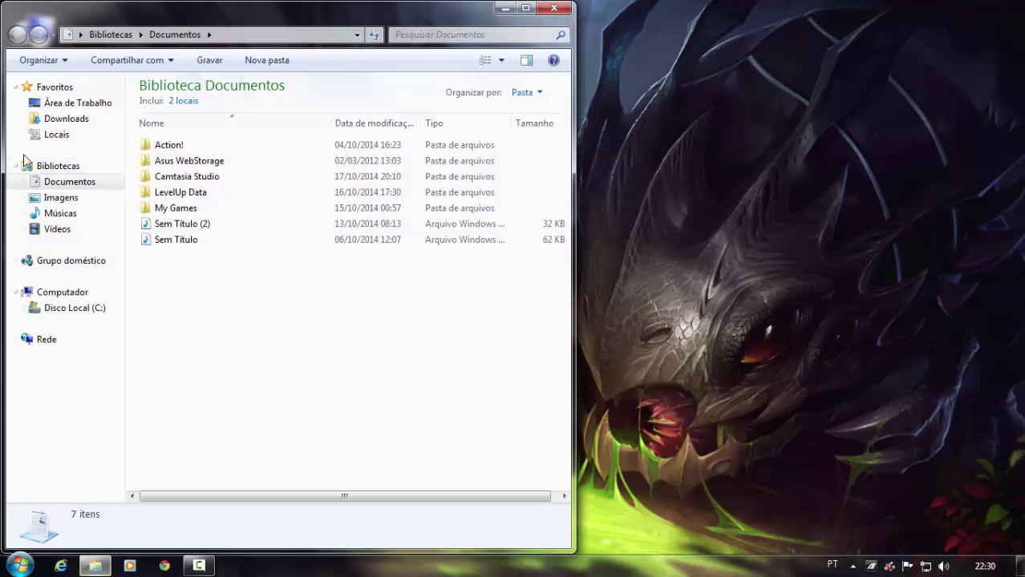
pyautogui.click(56, 121)
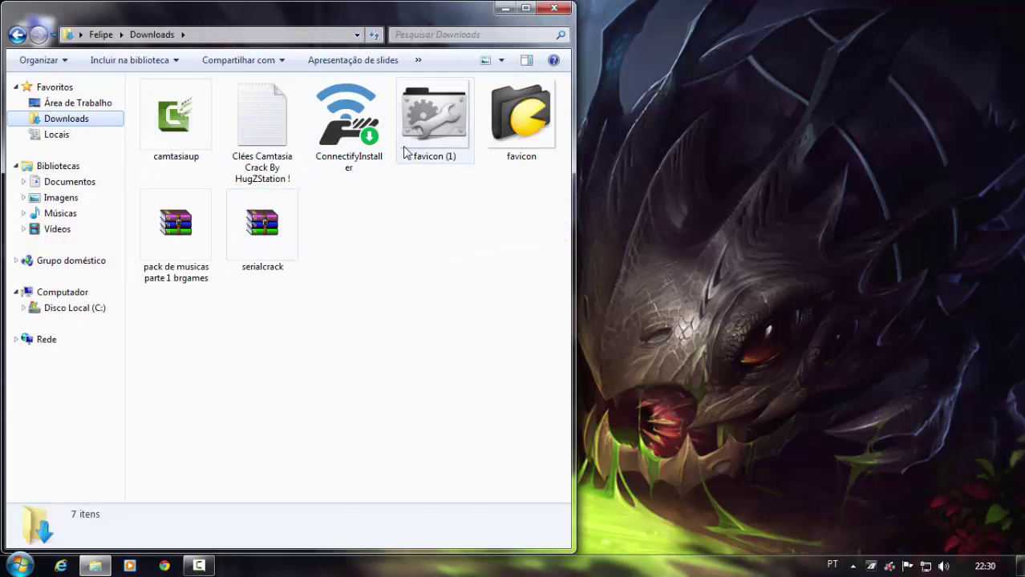
pyautogui.click(349, 147)
pyautogui.doubleClick(349, 147)
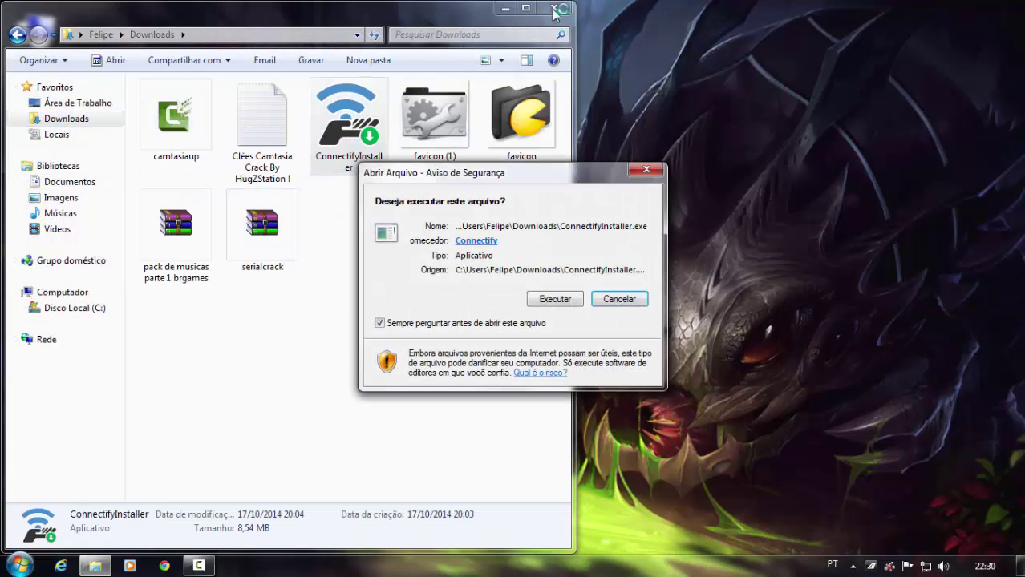
pyautogui.click(560, 297)
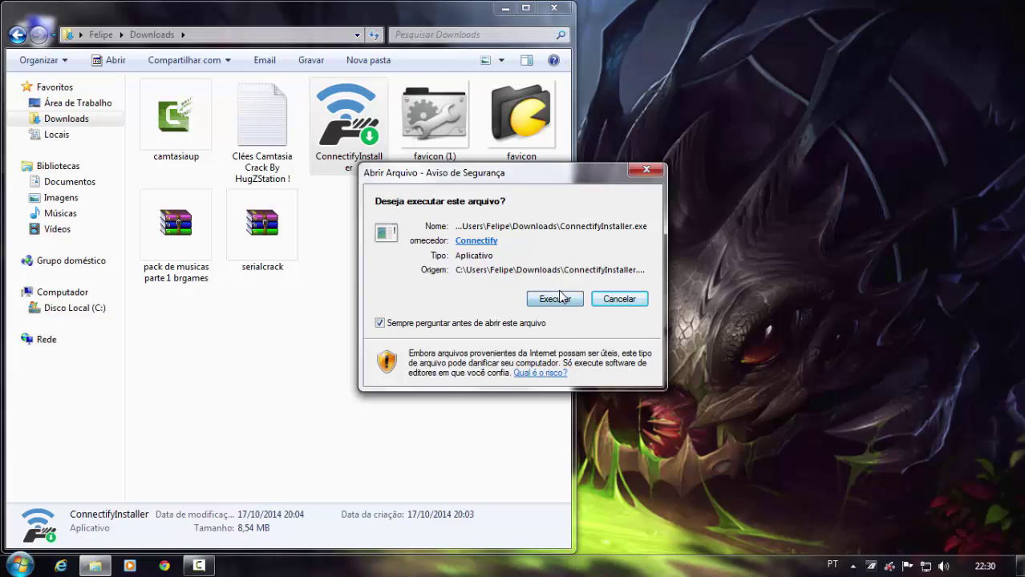
pyautogui.click(547, 10)
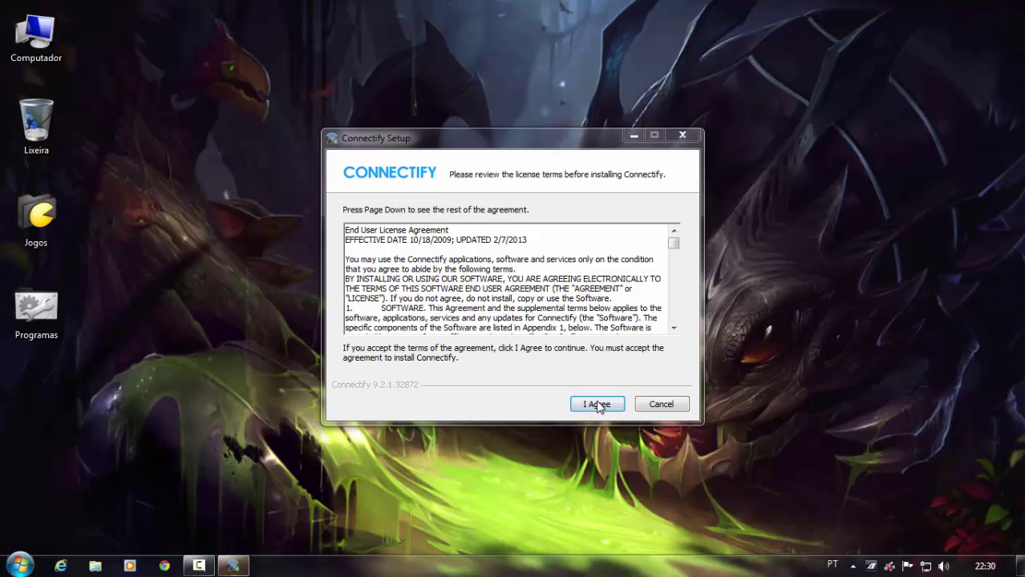
# Accept the Connectify license agreement and let the installation run to completion
pyautogui.click(597, 404)
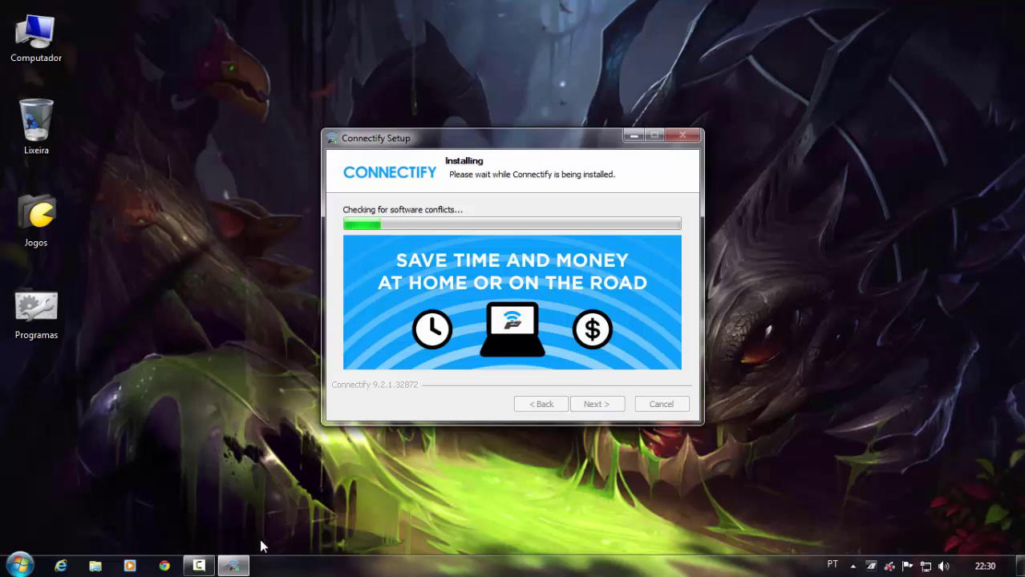
pyautogui.moveTo(212, 567)
pyautogui.click(232, 566)
pyautogui.click(951, 497)
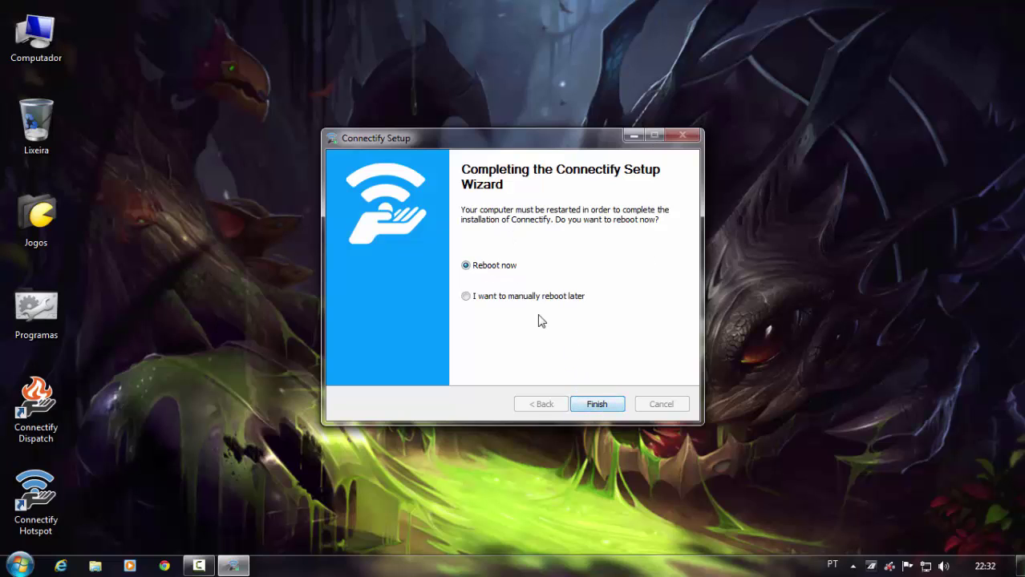
# Close the Connectify setup wizard and refresh the desktop a few times
pyautogui.click(597, 404)
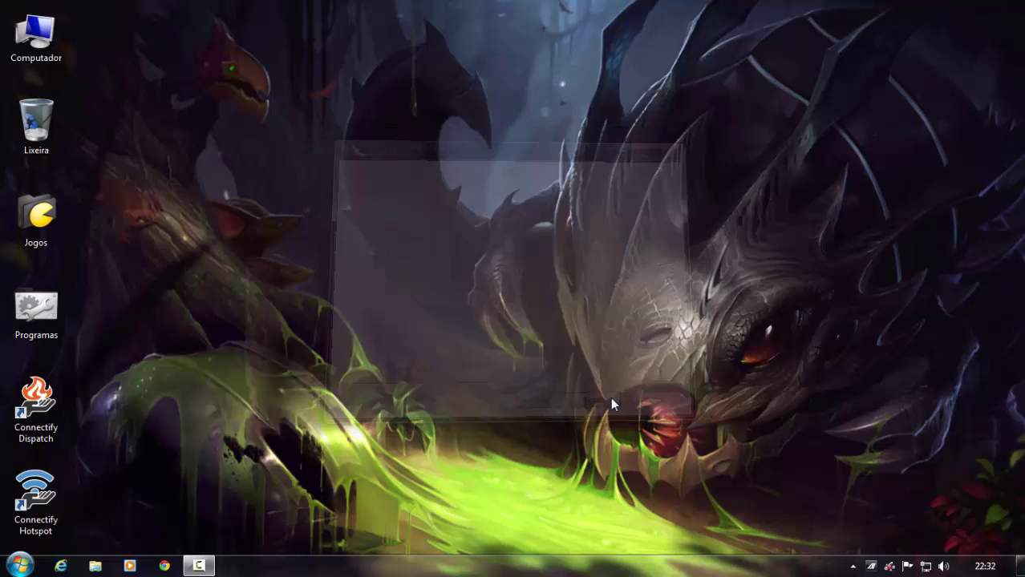
pyautogui.moveTo(379, 360); pyautogui.dragTo(290, 403)
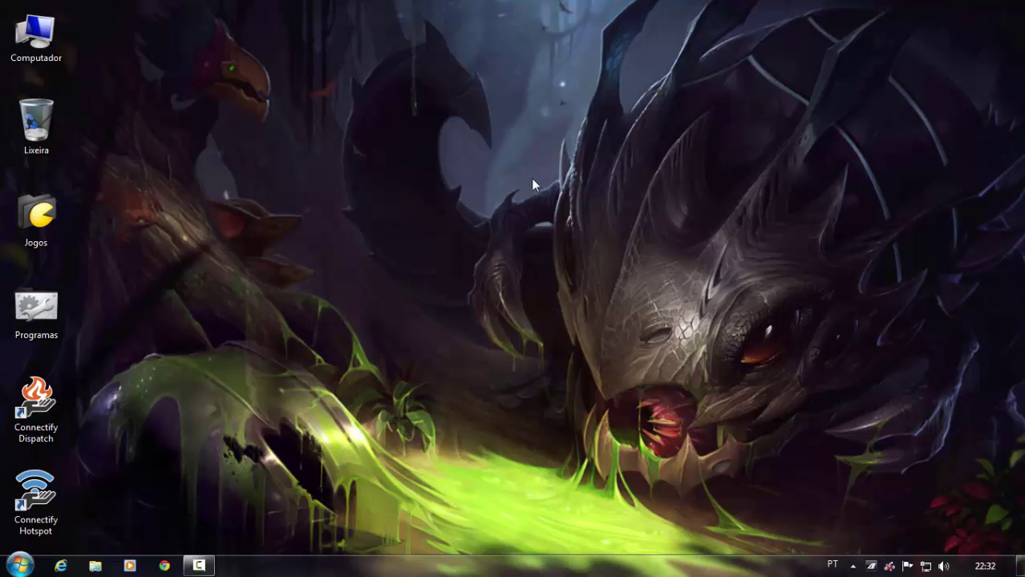
pyautogui.moveTo(554, 148)
pyautogui.mouseDown()
pyautogui.moveTo(398, 294)
pyautogui.moveTo(488, 254)
pyautogui.moveTo(553, 152)
pyautogui.mouseUp()
pyautogui.rightClick(555, 149)
pyautogui.click(567, 213)
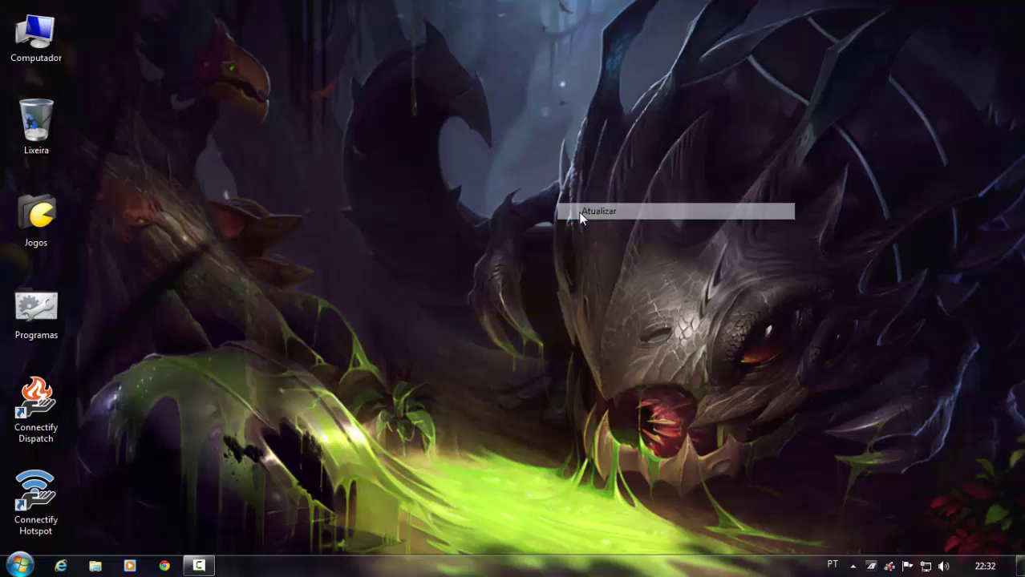
pyautogui.rightClick(604, 208)
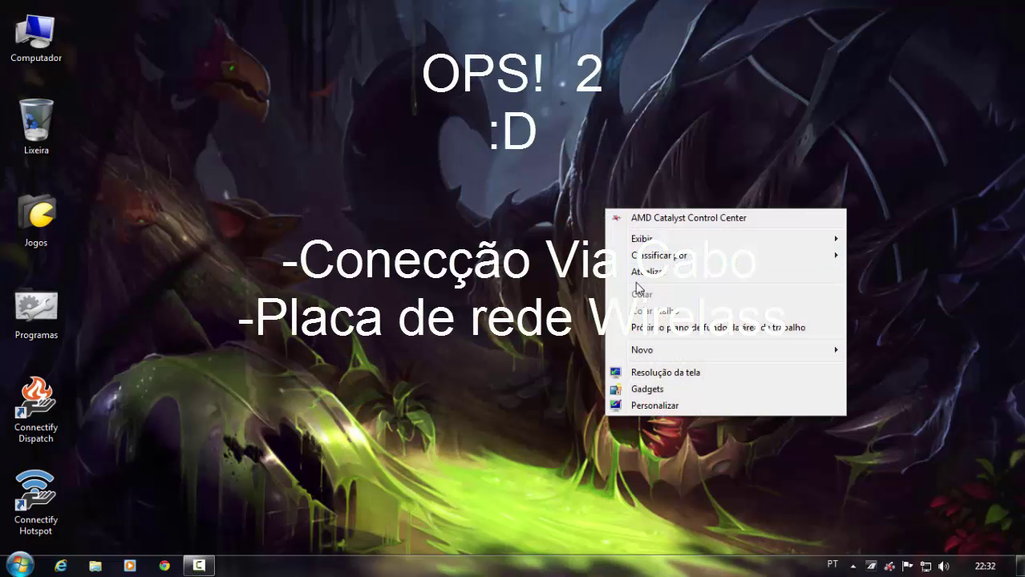
pyautogui.click(641, 270)
pyautogui.rightClick(637, 268)
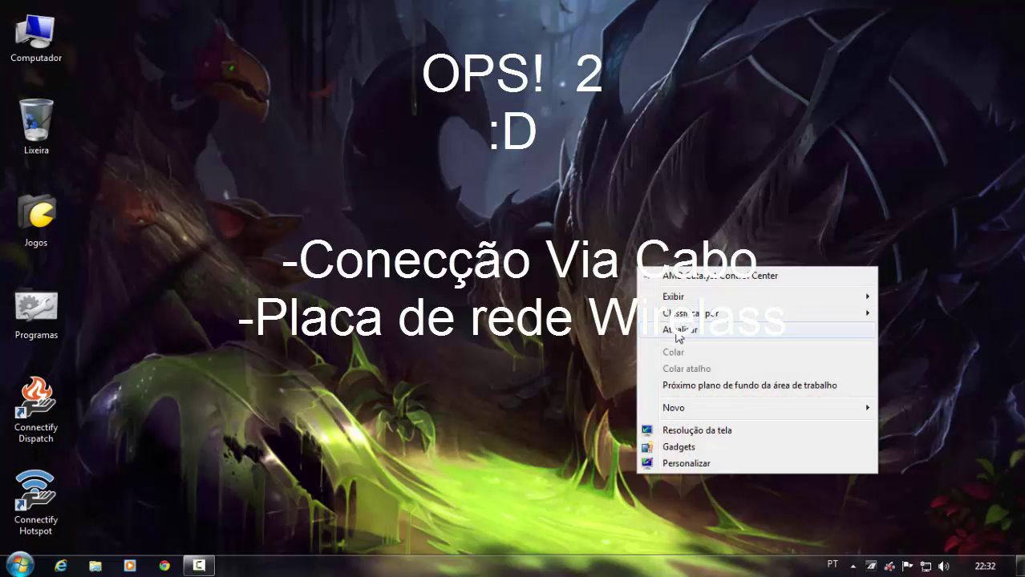
pyautogui.click(676, 330)
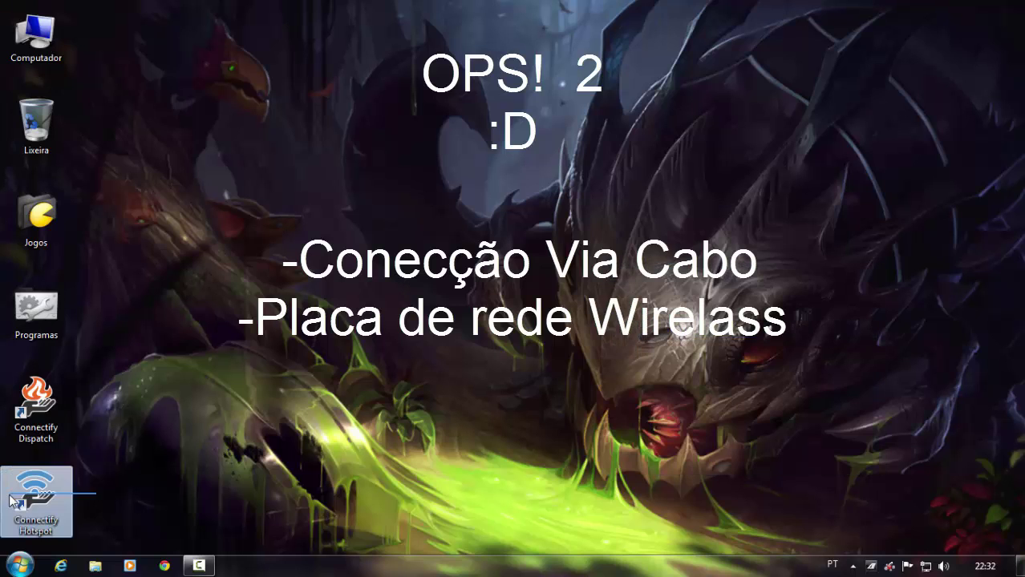
# Check which network the PC is connected to from the taskbar network panel
pyautogui.click(925, 567)
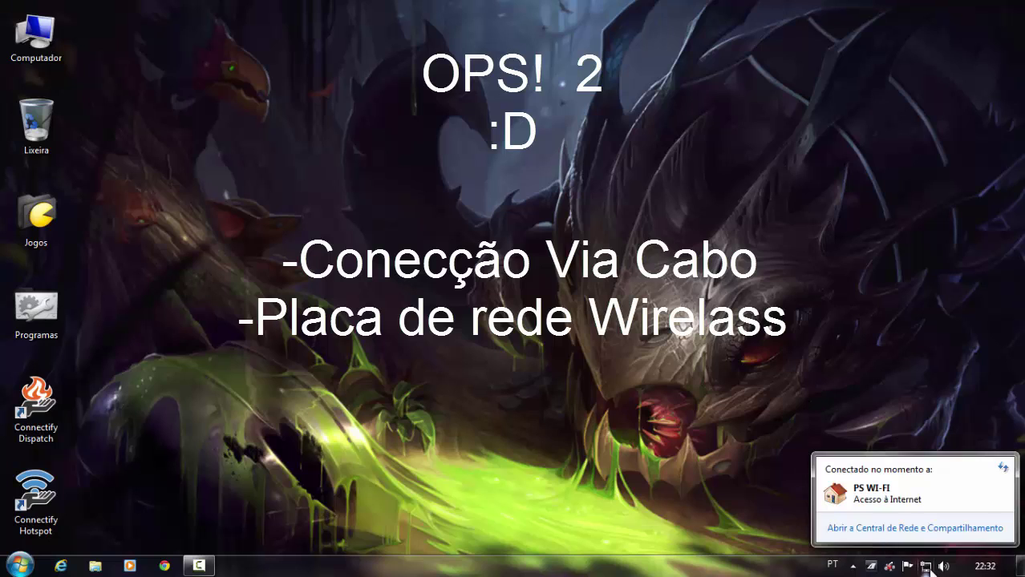
pyautogui.click(675, 470)
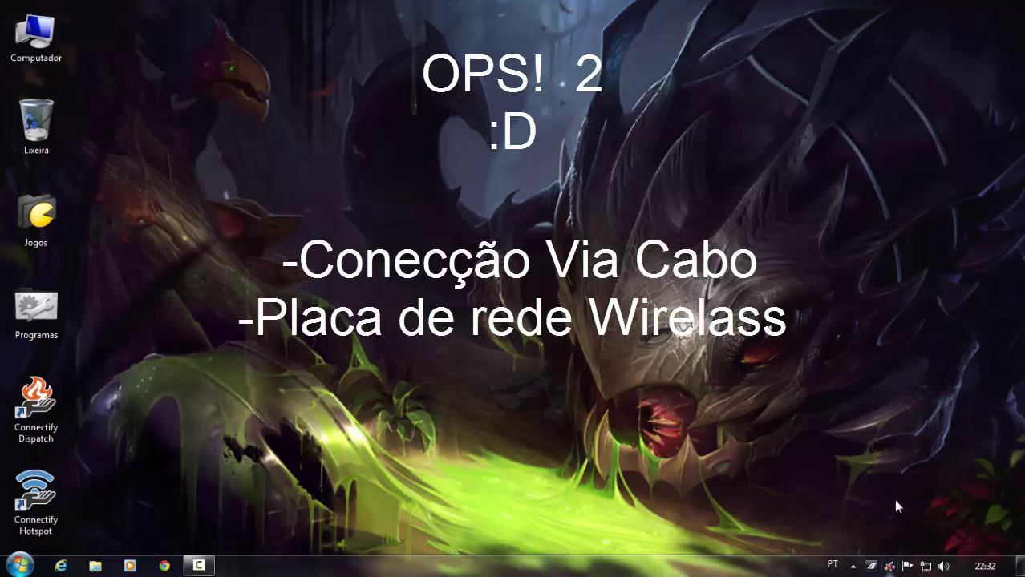
pyautogui.rightClick(760, 375)
pyautogui.click(786, 229)
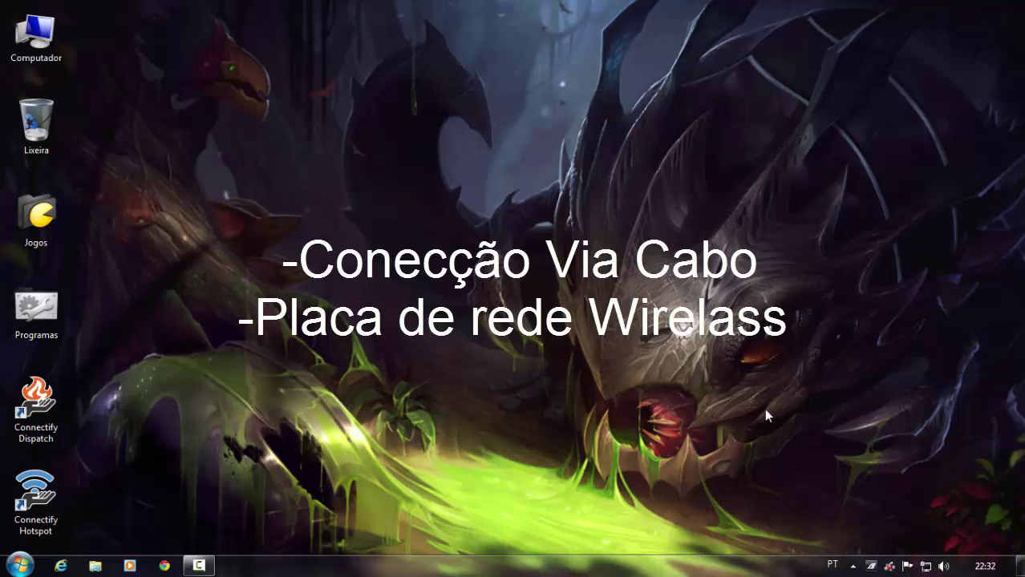
pyautogui.moveTo(590, 71); pyautogui.dragTo(728, 263)
pyautogui.click(926, 565)
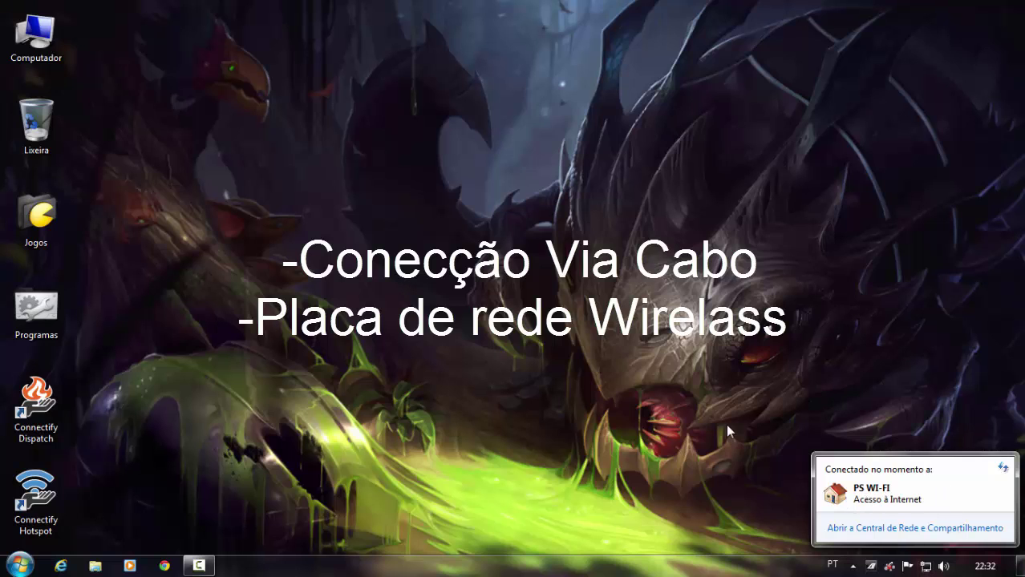
pyautogui.click(655, 356)
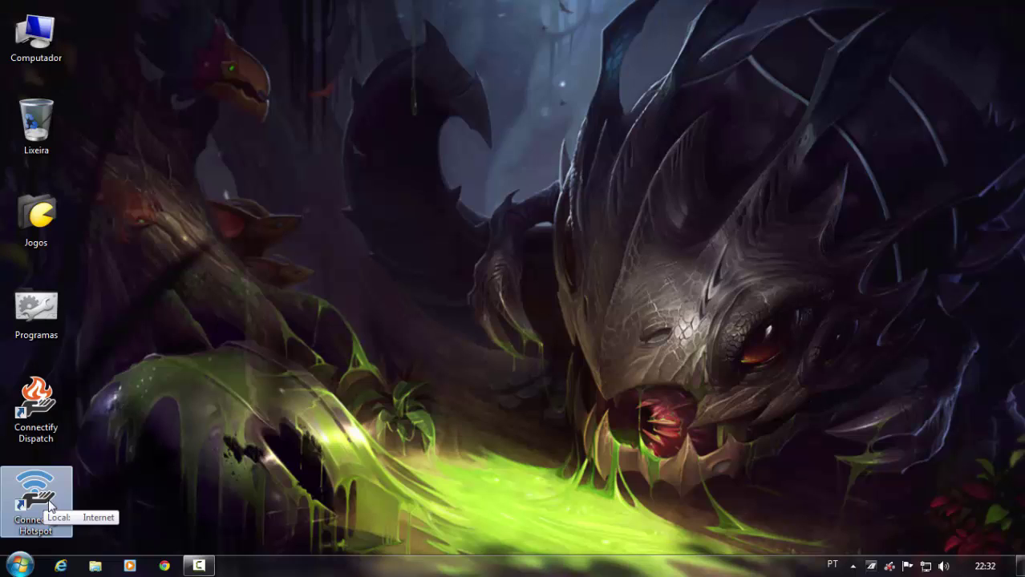
# Launch Connectify Hotspot from its desktop shortcut
pyautogui.click(60, 501)
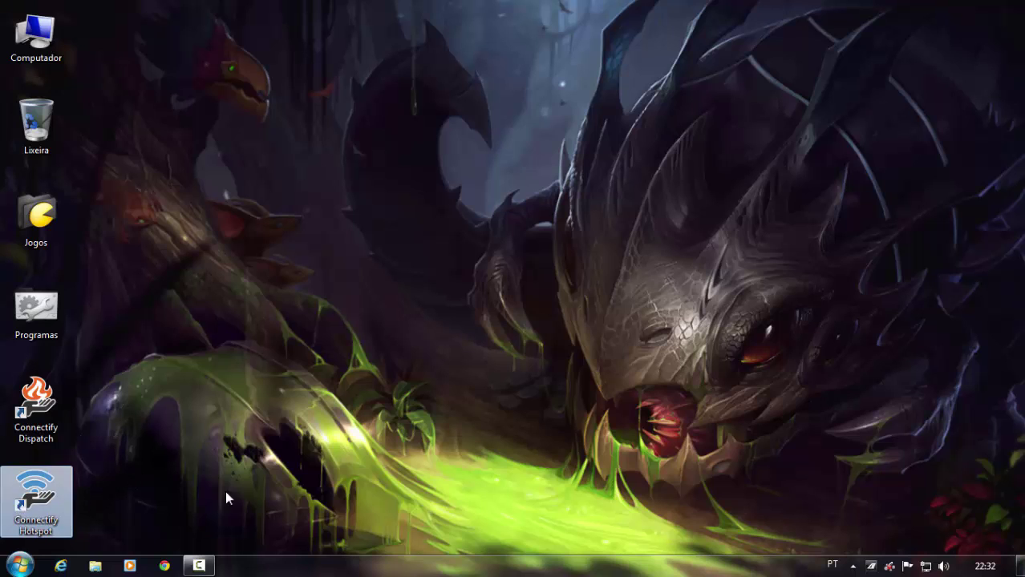
pyautogui.moveTo(193, 476); pyautogui.dragTo(30, 525)
pyautogui.click(851, 565)
pyautogui.click(852, 565)
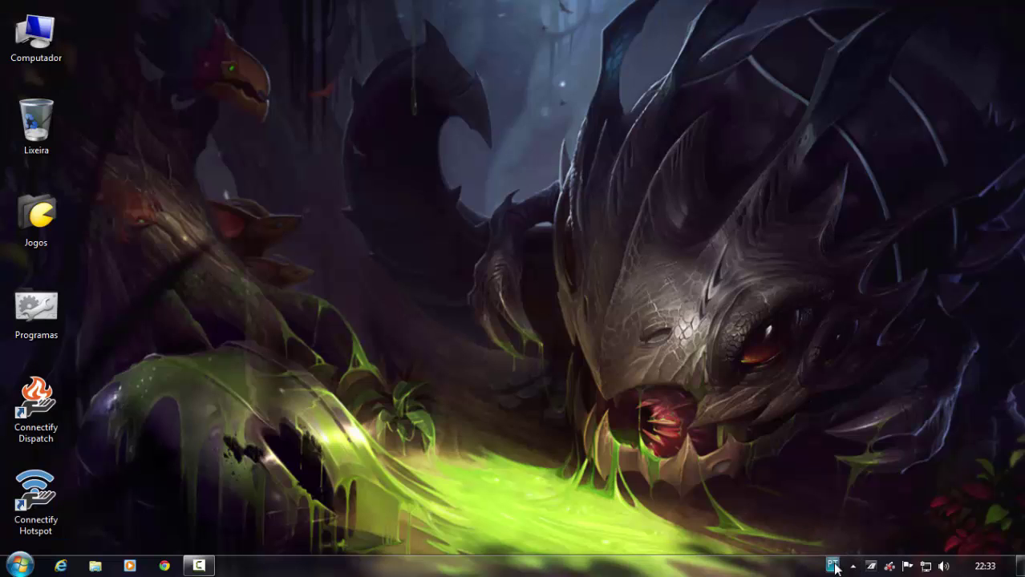
pyautogui.click(198, 565)
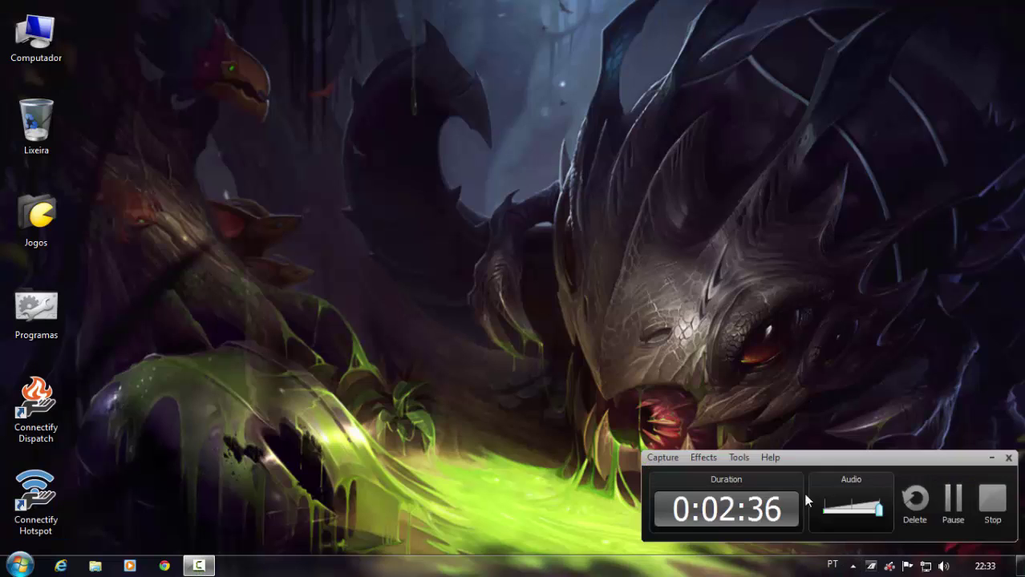
pyautogui.click(947, 499)
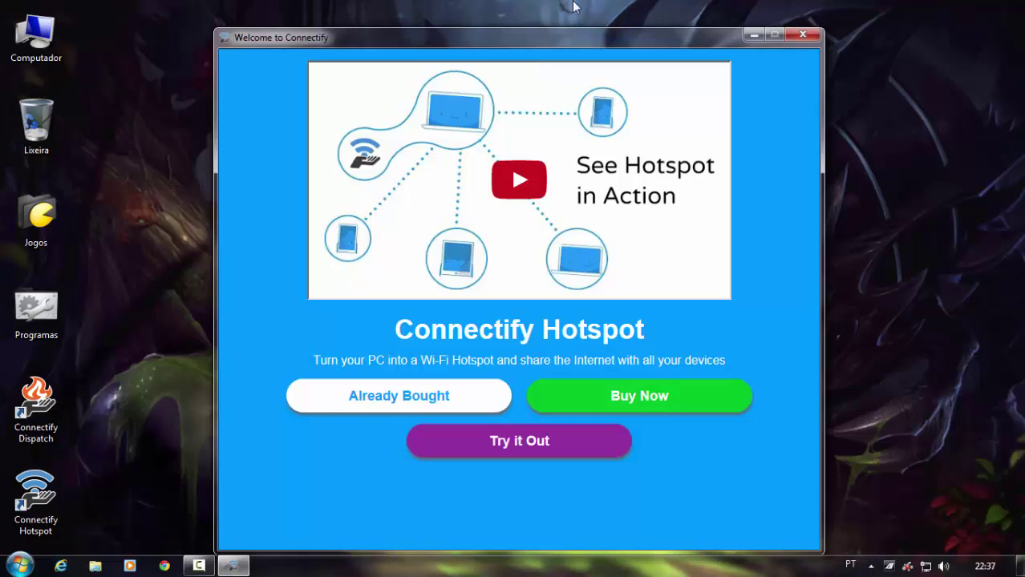
# Refresh the desktop and choose Try it Out on the Welcome to Connectify screen
pyautogui.rightClick(913, 210)
pyautogui.click(913, 278)
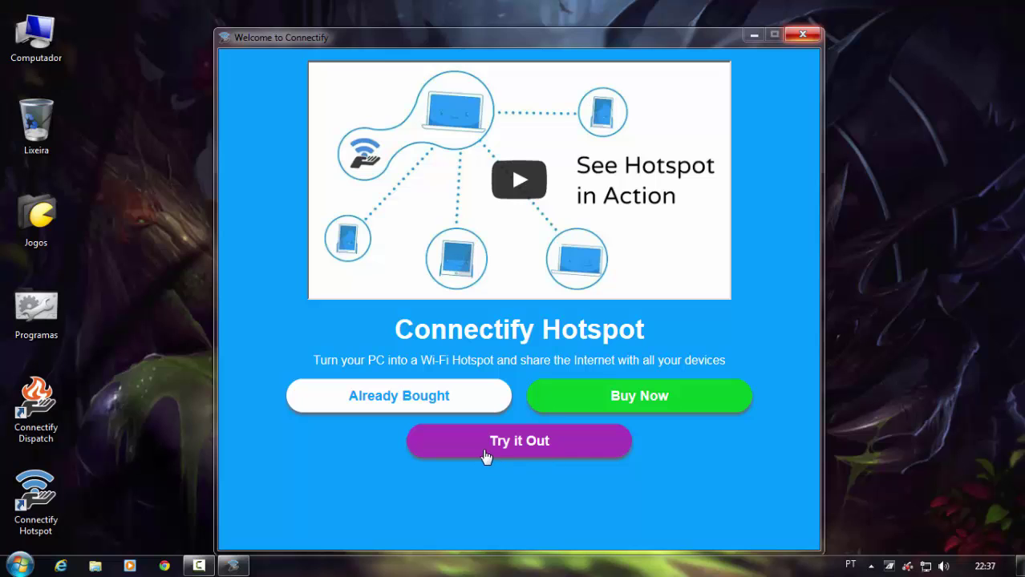
pyautogui.click(513, 458)
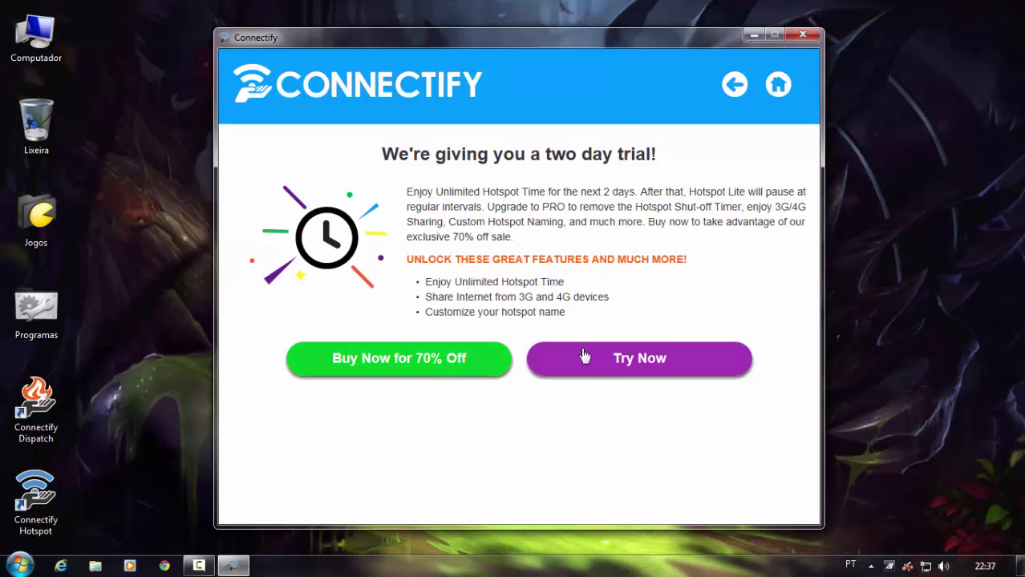
# Accept the two-day trial and return to the hotspot settings
pyautogui.click(638, 375)
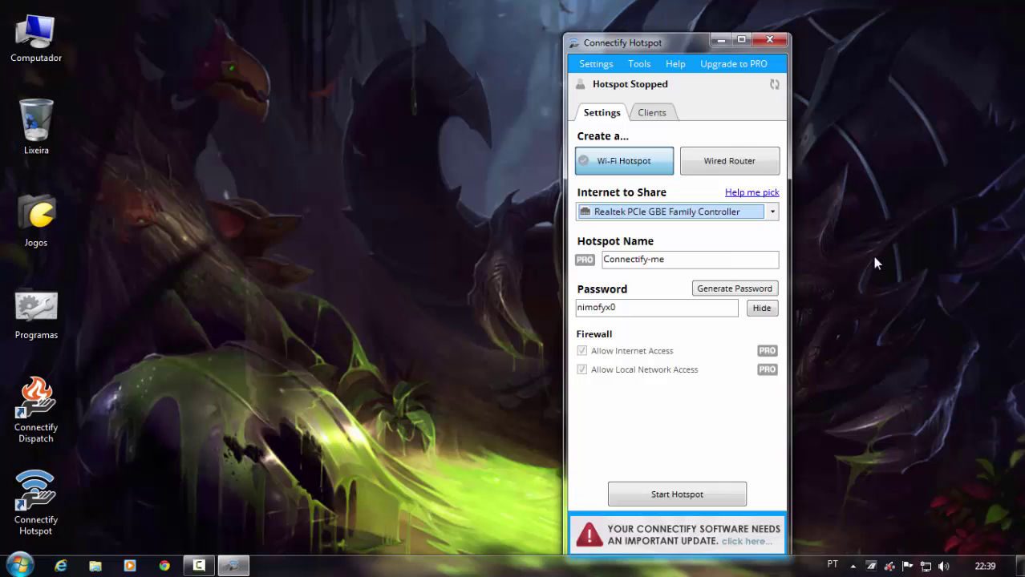
pyautogui.rightClick(839, 118)
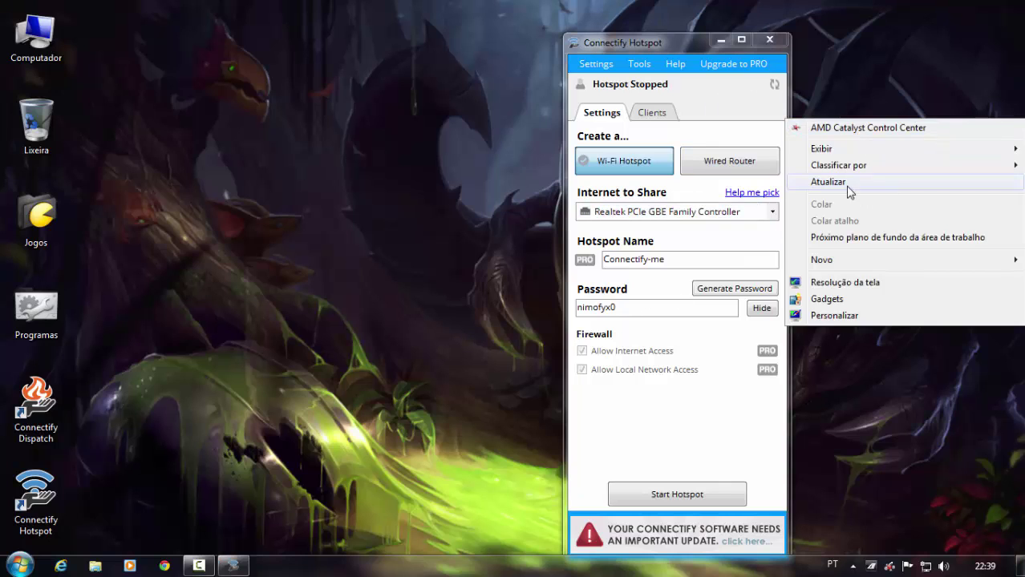
pyautogui.click(833, 187)
pyautogui.click(656, 116)
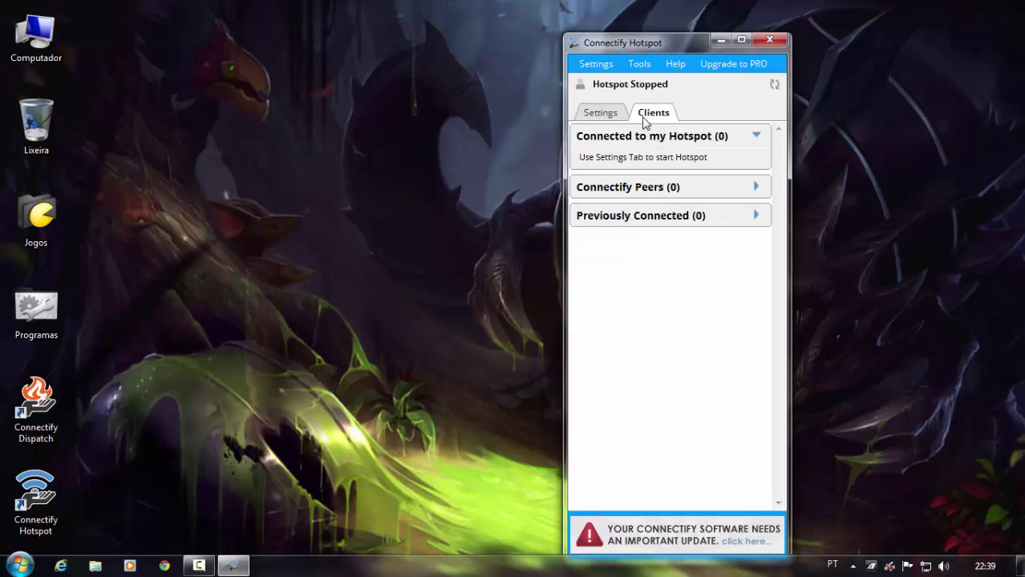
pyautogui.click(601, 116)
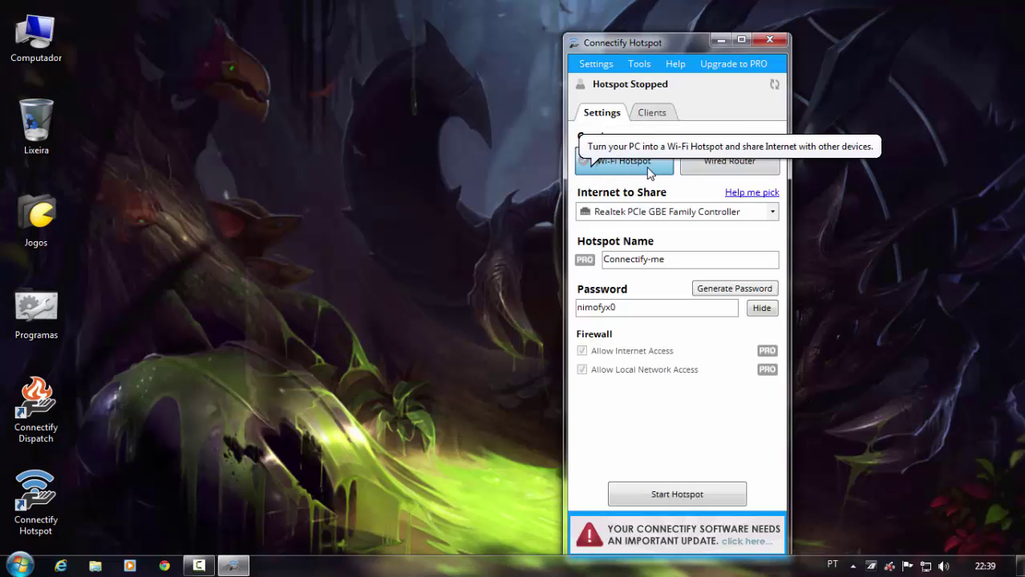
# Set Internet to Share to the Realtek PCIe GBE Family Controller connection
pyautogui.click(658, 214)
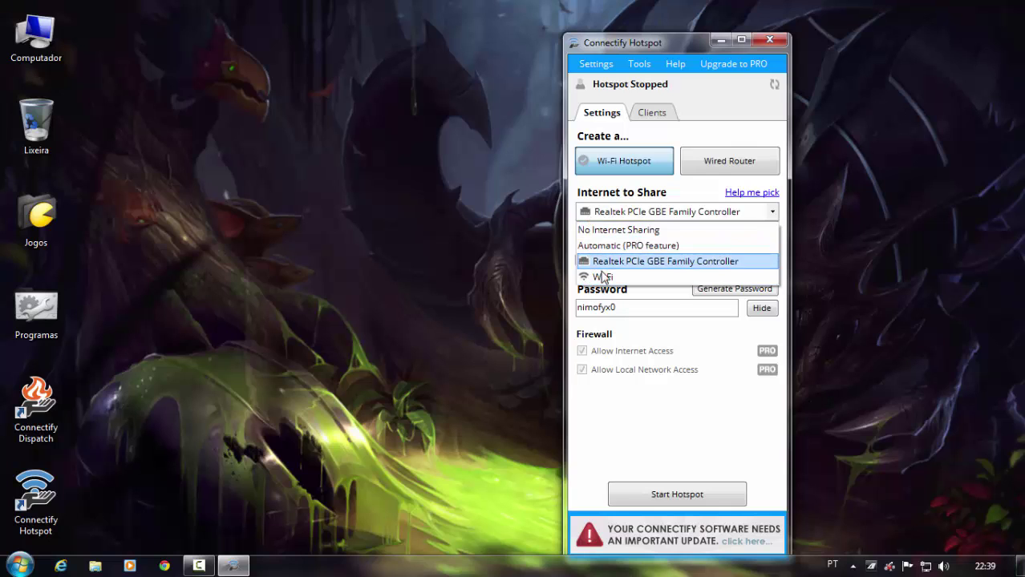
pyautogui.click(614, 229)
pyautogui.click(614, 217)
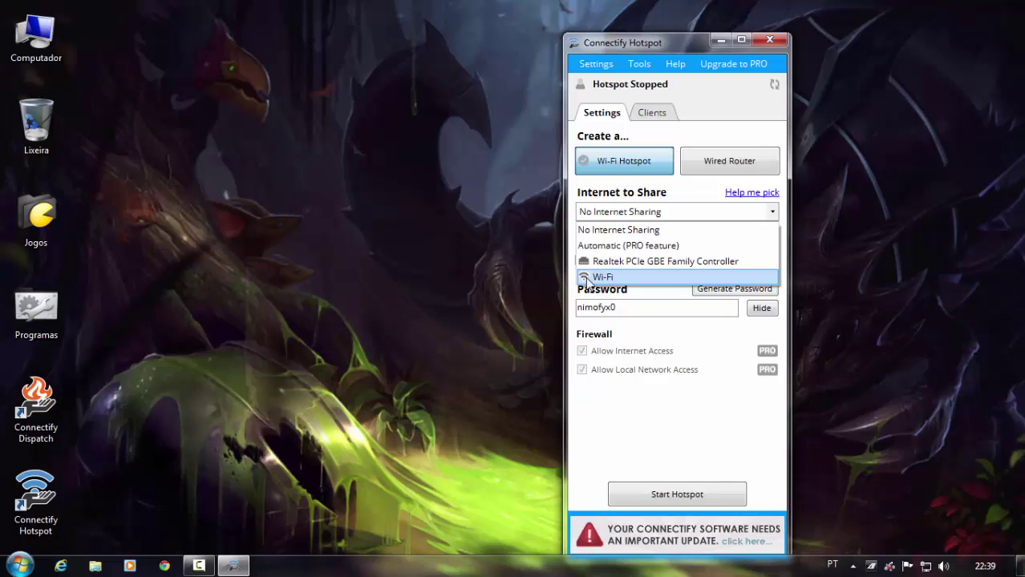
pyautogui.click(632, 265)
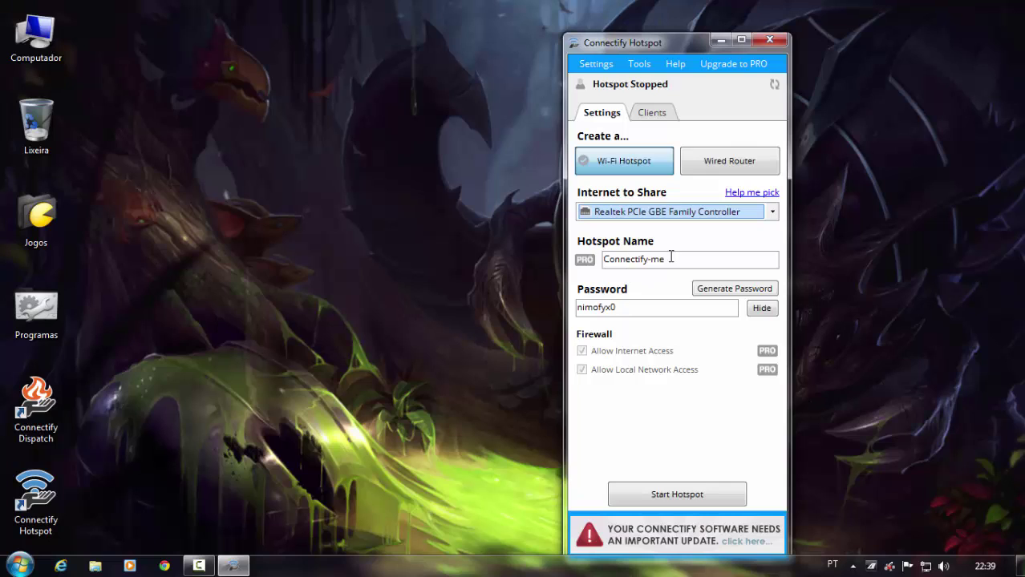
# Change the Hotspot Name from 'Connectify-me' to 'Connectify-nome da rede'
pyautogui.click(698, 252)
pyautogui.doubleClick(715, 254)
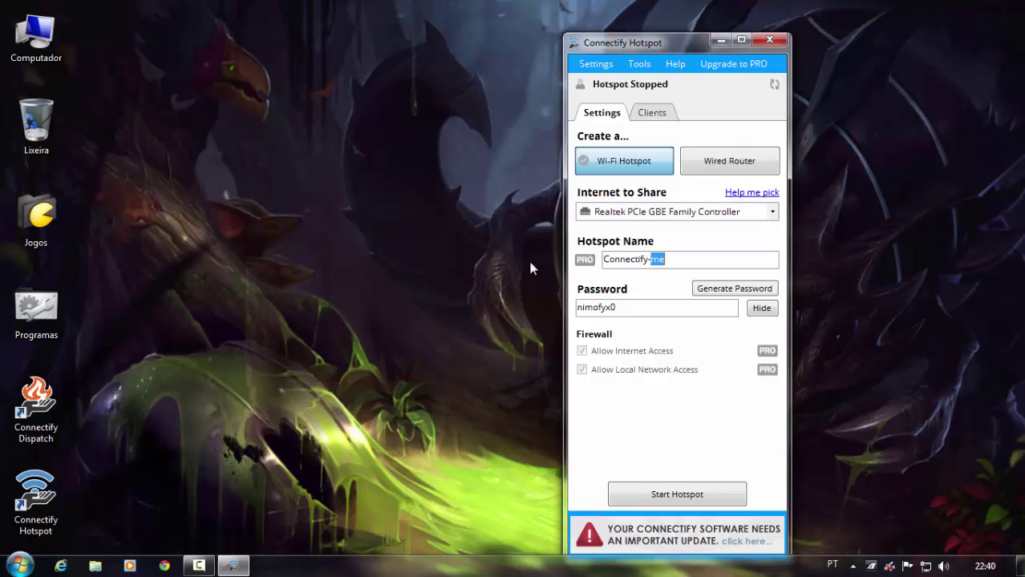
pyautogui.moveTo(702, 258); pyautogui.dragTo(732, 257)
pyautogui.click(606, 258)
pyautogui.write('nome da rede')
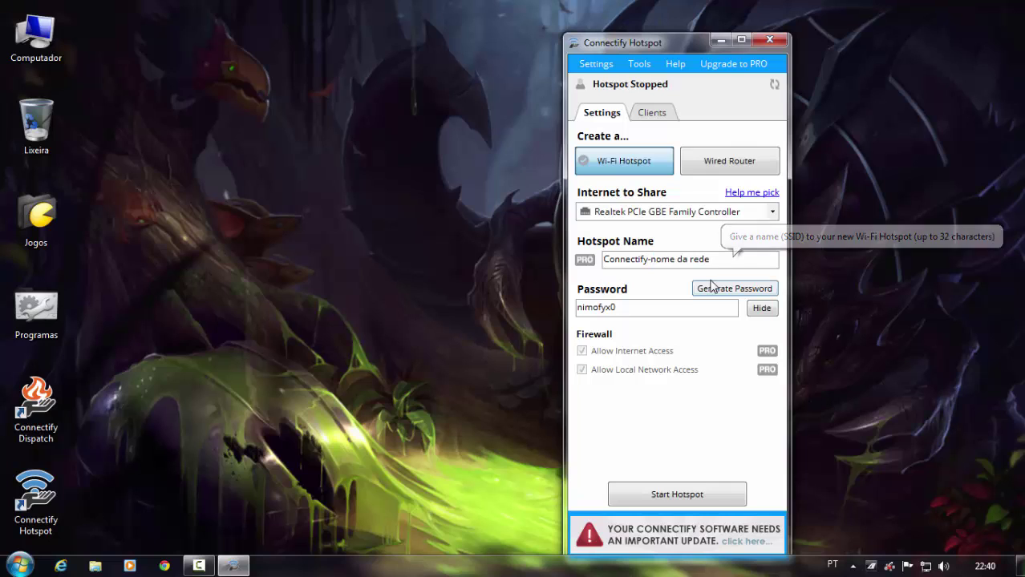
pyautogui.moveTo(756, 262); pyautogui.dragTo(685, 286)
# Replace the hotspot password with a new nine-character password
pyautogui.doubleClick(653, 303)
pyautogui.click(675, 303)
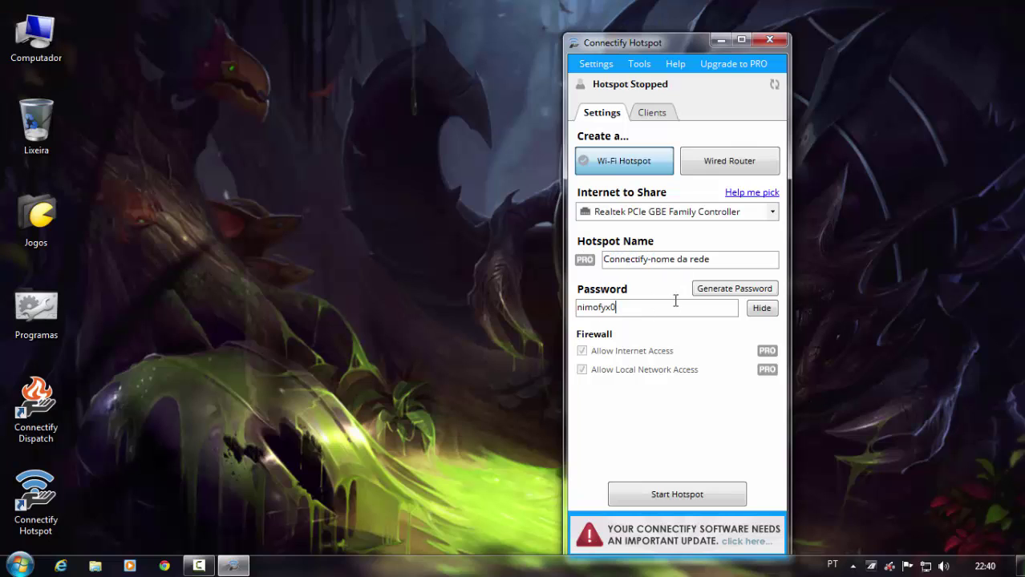
pyautogui.doubleClick(681, 305)
pyautogui.click(691, 308)
pyautogui.doubleClick(641, 311)
pyautogui.click(589, 312)
pyautogui.moveTo(590, 313); pyautogui.dragTo(563, 313)
pyautogui.click(622, 311)
pyautogui.click(735, 311)
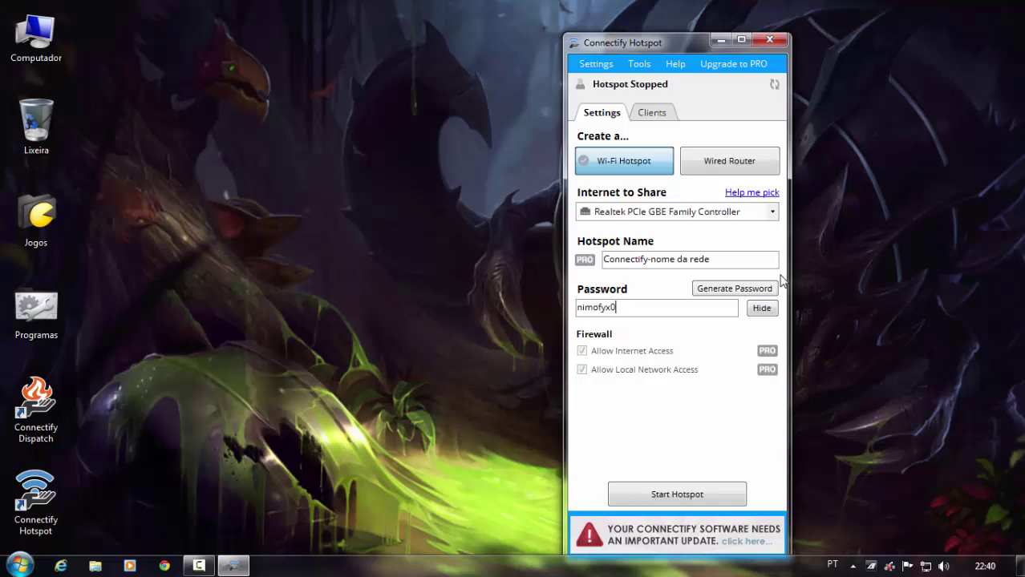
pyautogui.moveTo(631, 308); pyautogui.dragTo(538, 319)
pyautogui.click(647, 308)
pyautogui.click(645, 308)
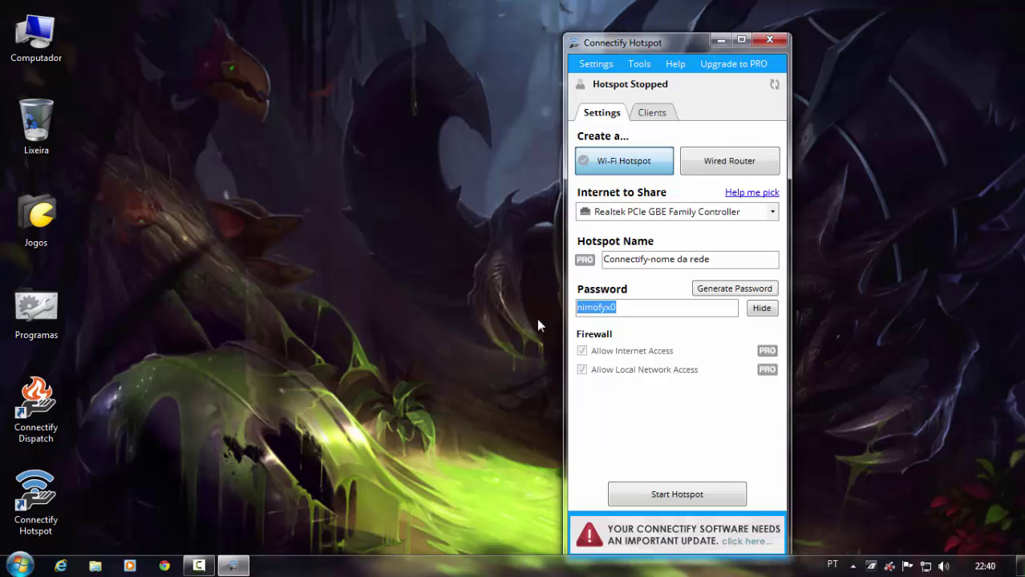
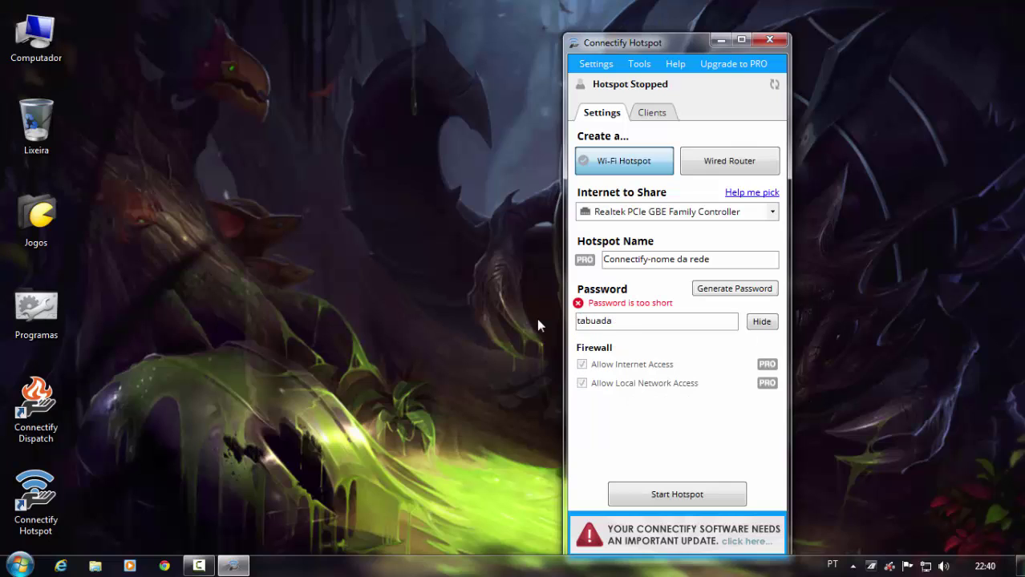
pyautogui.doubleClick(674, 326)
pyautogui.click(642, 321)
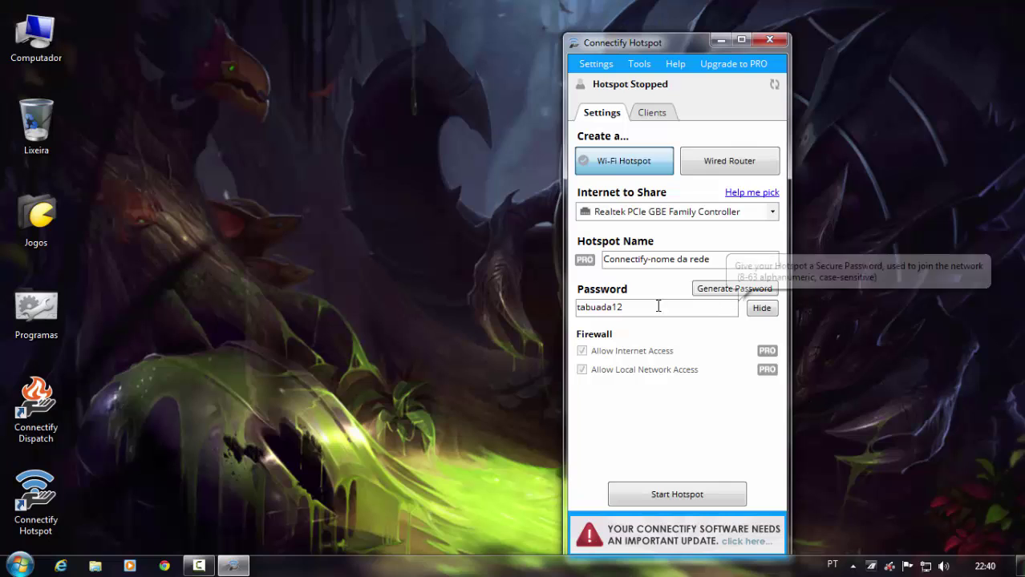
# Leave the new password masked using the Hide toggle
pyautogui.click(763, 314)
pyautogui.click(763, 314)
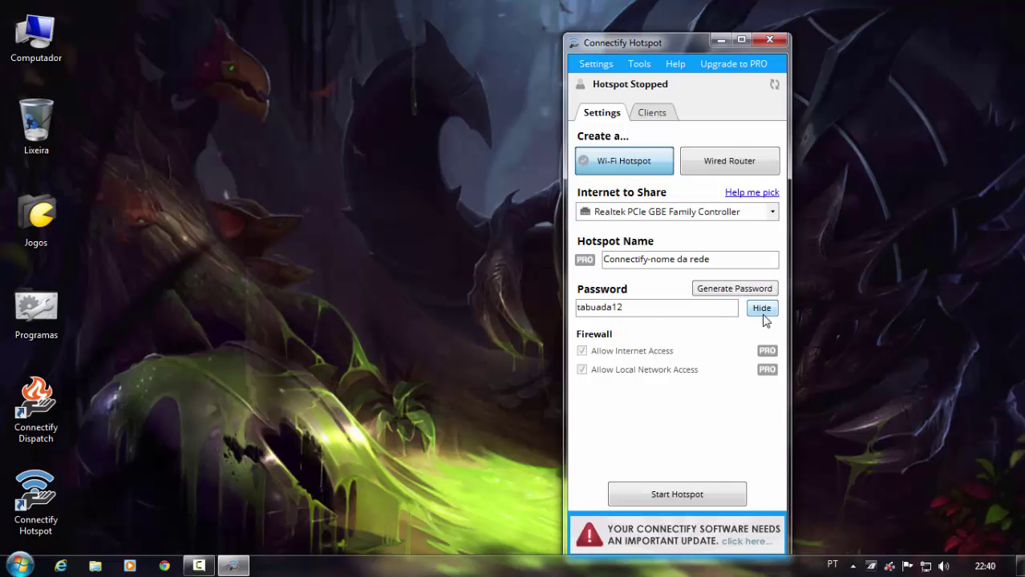
pyautogui.click(763, 314)
pyautogui.click(763, 314)
pyautogui.click(763, 314)
pyautogui.click(763, 314)
pyautogui.click(763, 314)
pyautogui.click(763, 314)
pyautogui.click(762, 313)
# Start the 'Connectify-nome da rede' hotspot
pyautogui.click(663, 497)
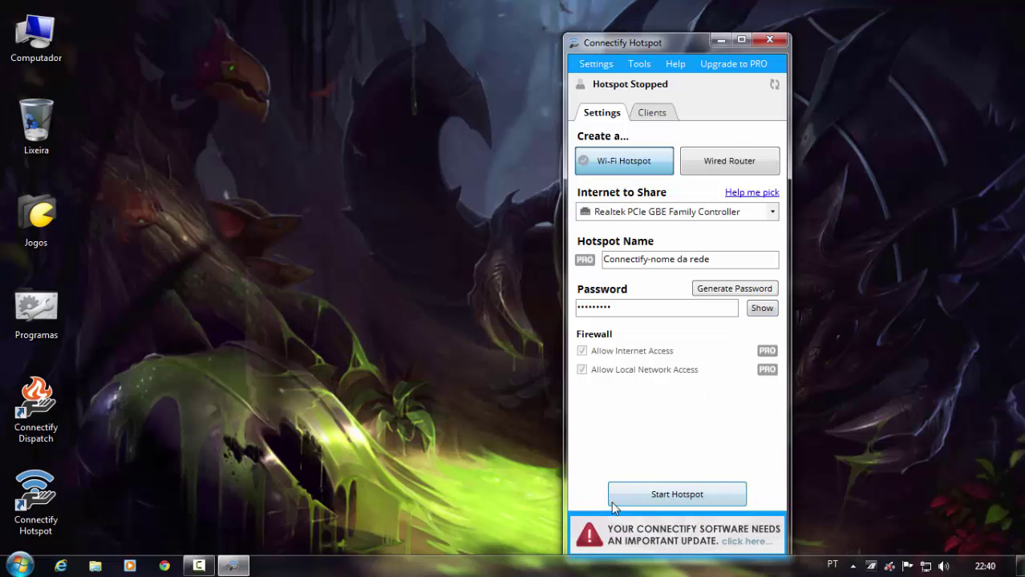
pyautogui.click(657, 493)
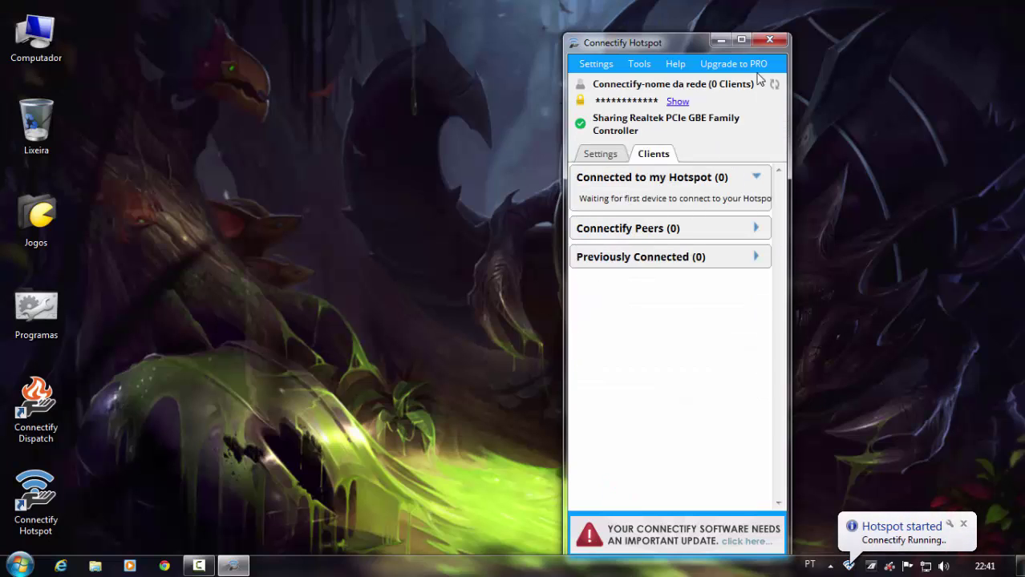
pyautogui.click(926, 566)
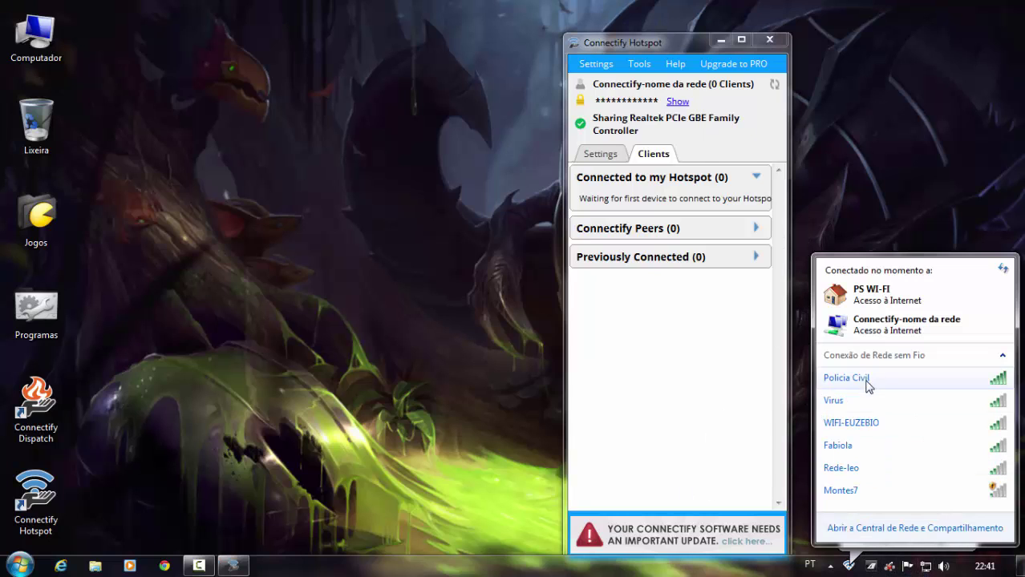
pyautogui.click(1003, 270)
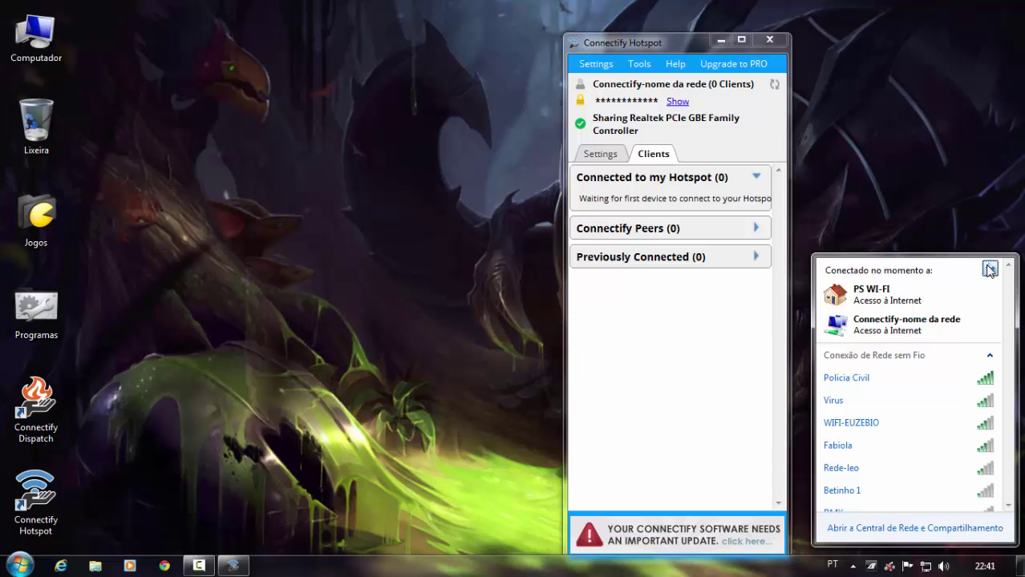
pyautogui.click(851, 567)
pyautogui.click(902, 425)
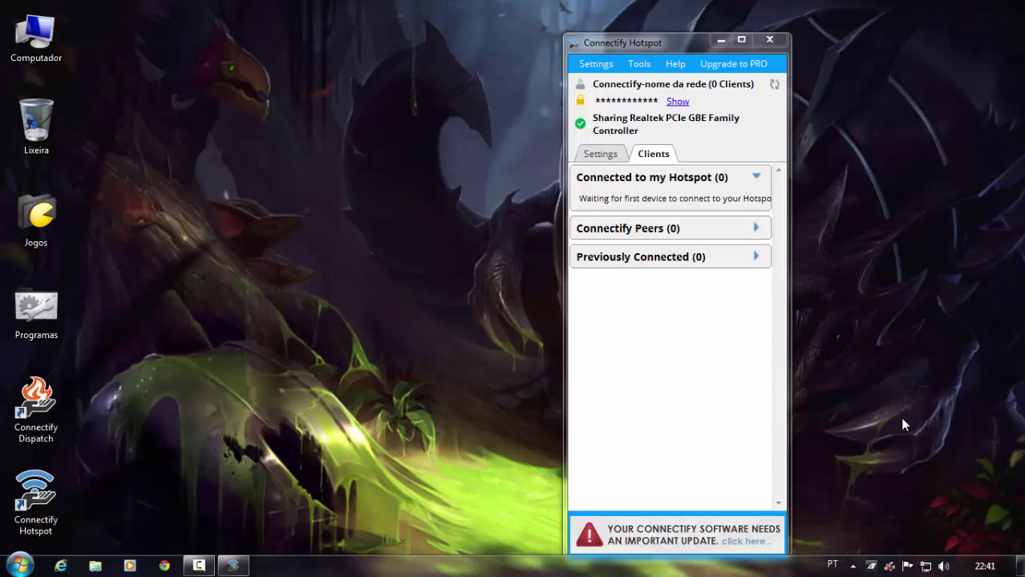
pyautogui.click(604, 164)
pyautogui.click(605, 156)
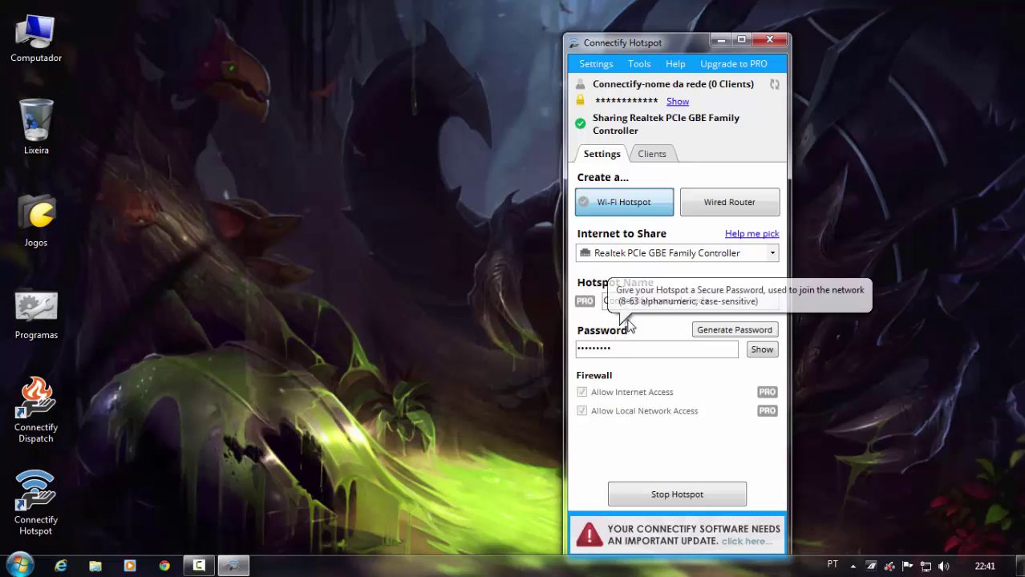
pyautogui.moveTo(650, 301)
pyautogui.mouseDown()
pyautogui.moveTo(736, 299)
pyautogui.moveTo(589, 303)
pyautogui.moveTo(651, 302)
pyautogui.mouseUp()
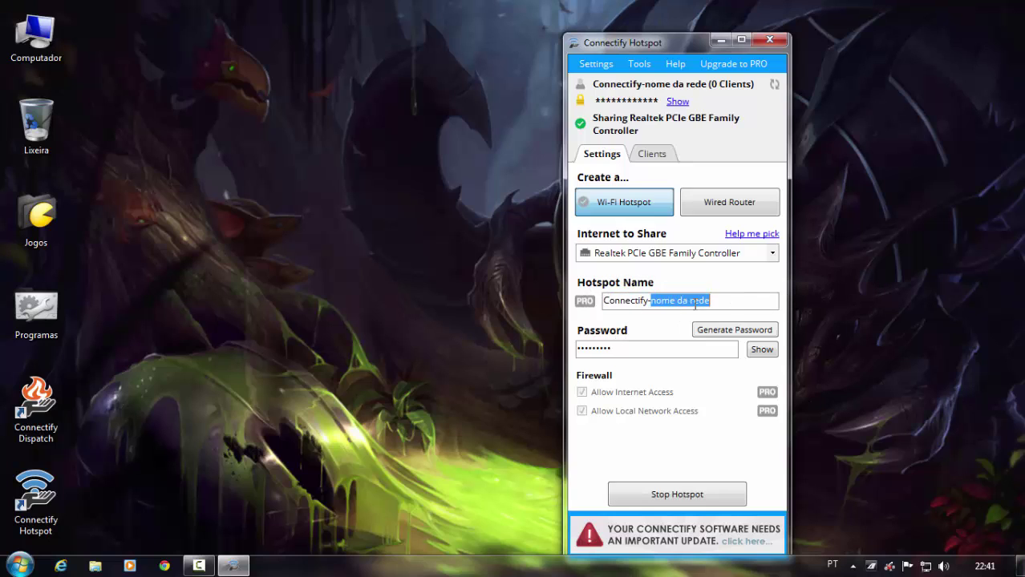
pyautogui.moveTo(726, 301); pyautogui.dragTo(567, 312)
pyautogui.press('BackSpace')
pyautogui.hotkey('ctrl', 'z')
pyautogui.click(757, 350)
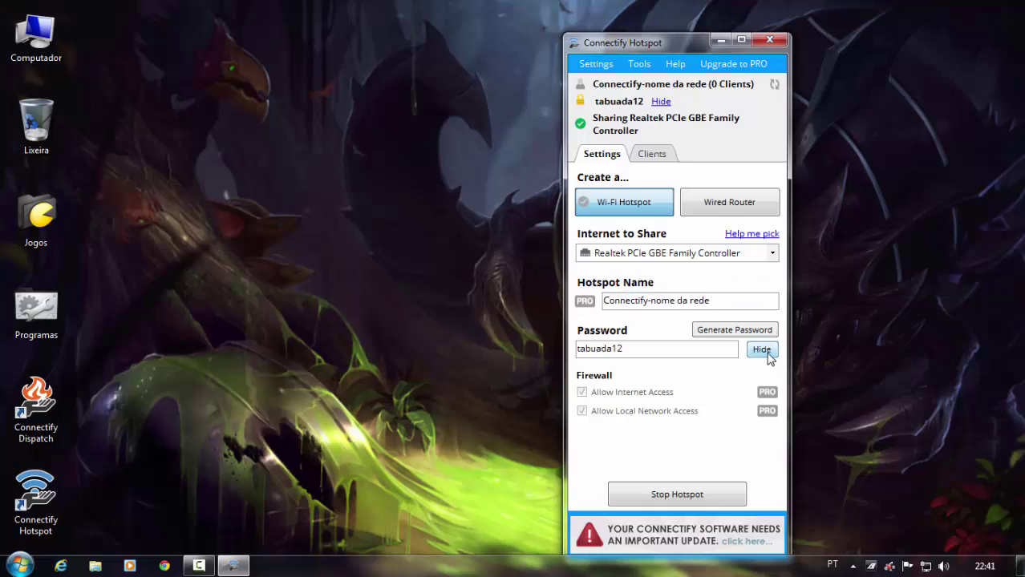
pyautogui.click(761, 350)
pyautogui.click(762, 350)
pyautogui.click(756, 351)
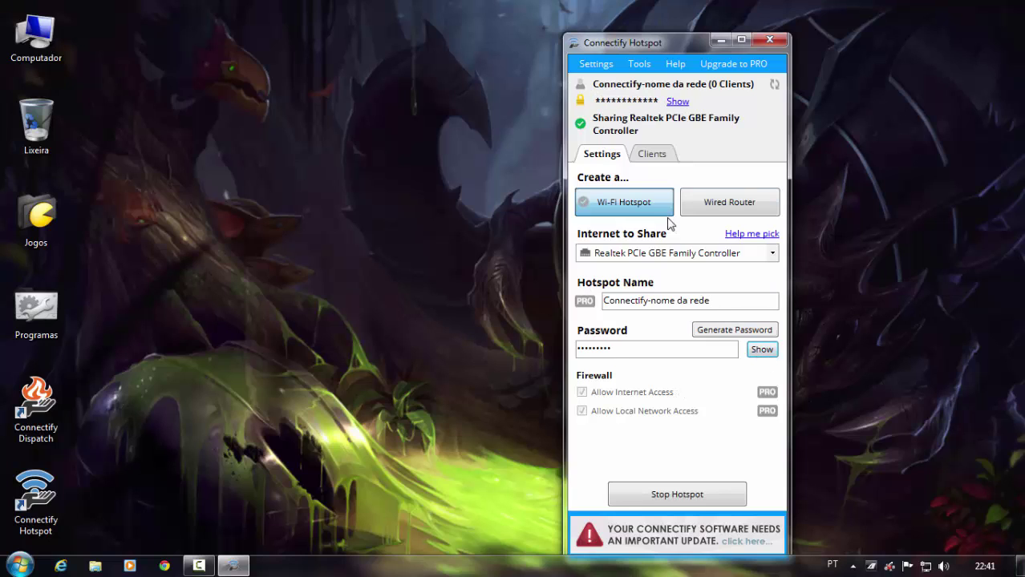
pyautogui.click(722, 214)
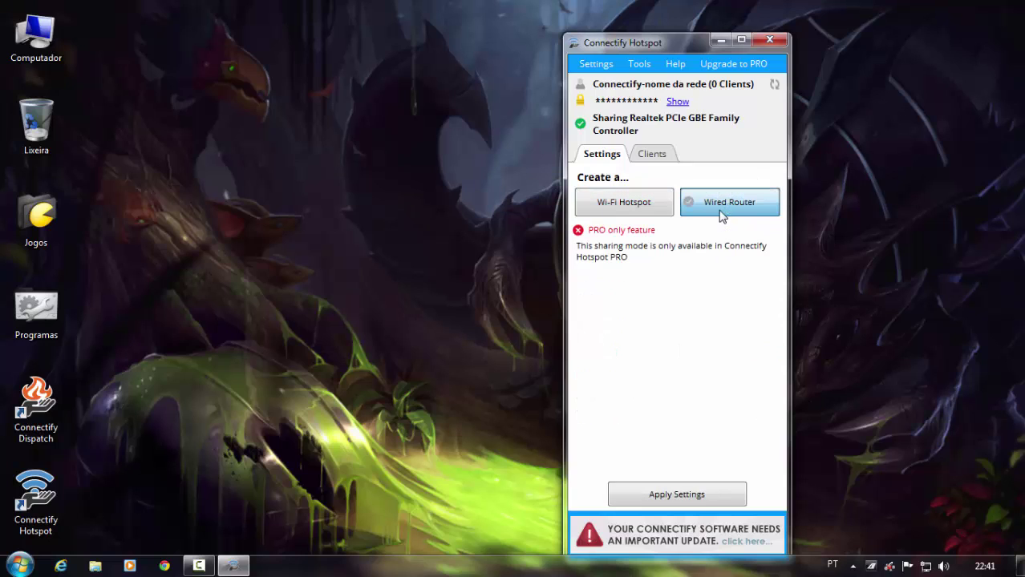
pyautogui.click(646, 211)
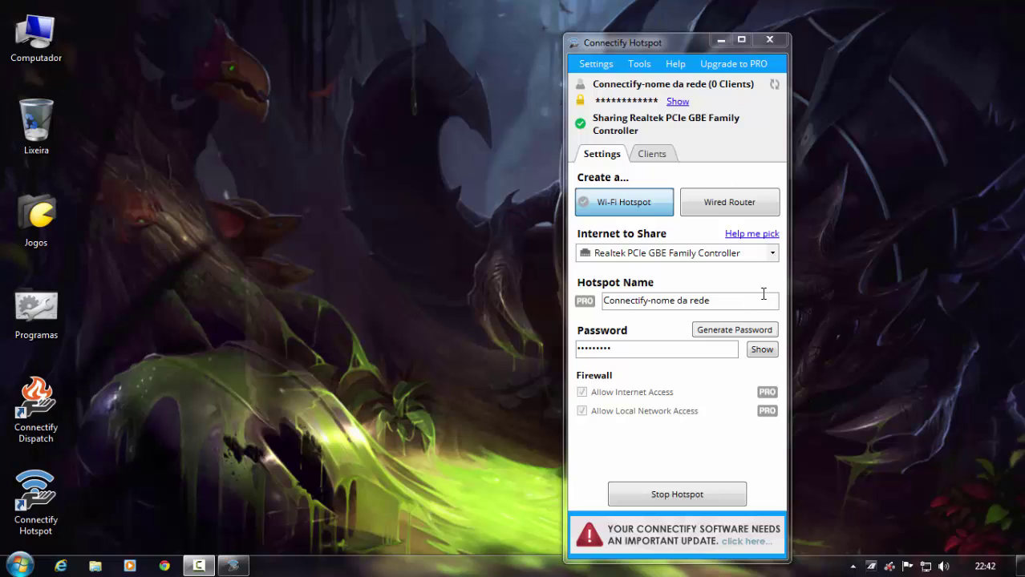
# Keep Realtek as the shared connection and stop the running hotspot
pyautogui.click(715, 253)
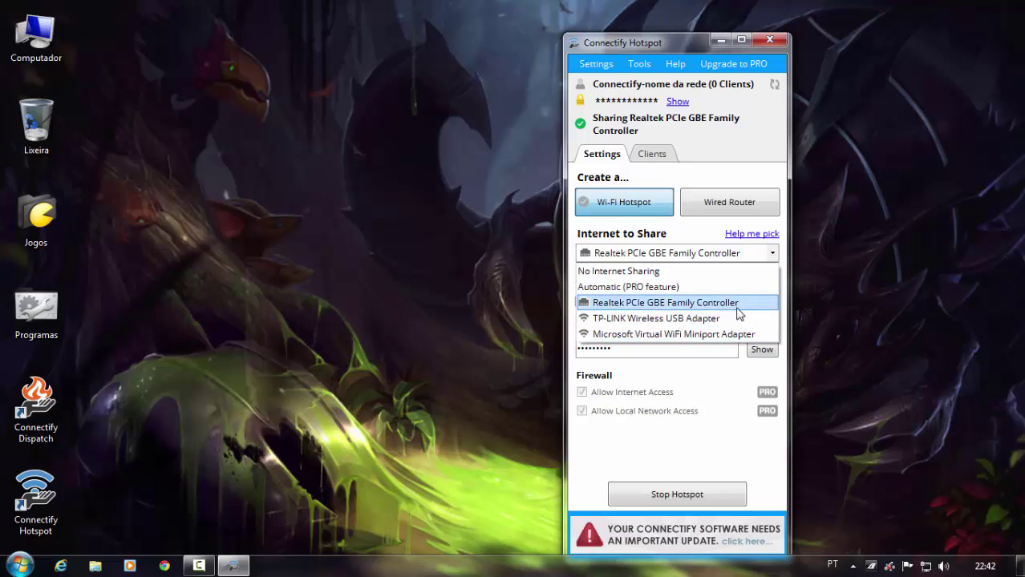
pyautogui.click(736, 258)
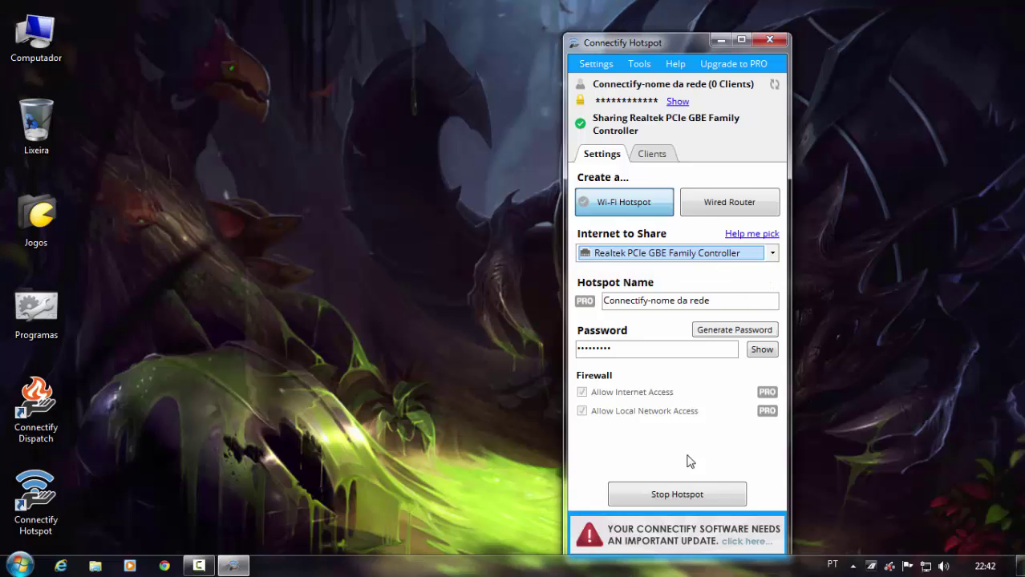
pyautogui.click(678, 496)
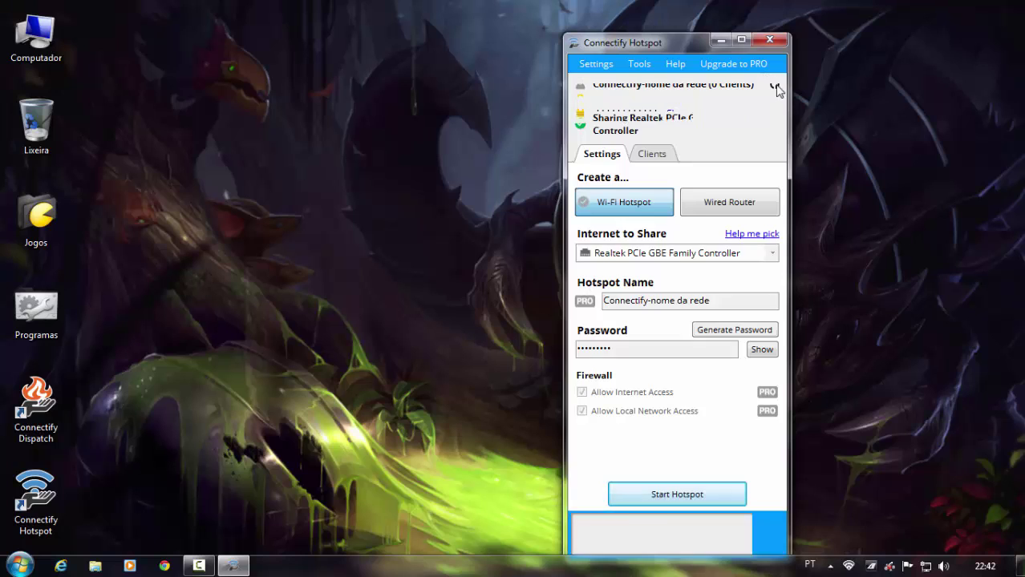
pyautogui.click(957, 533)
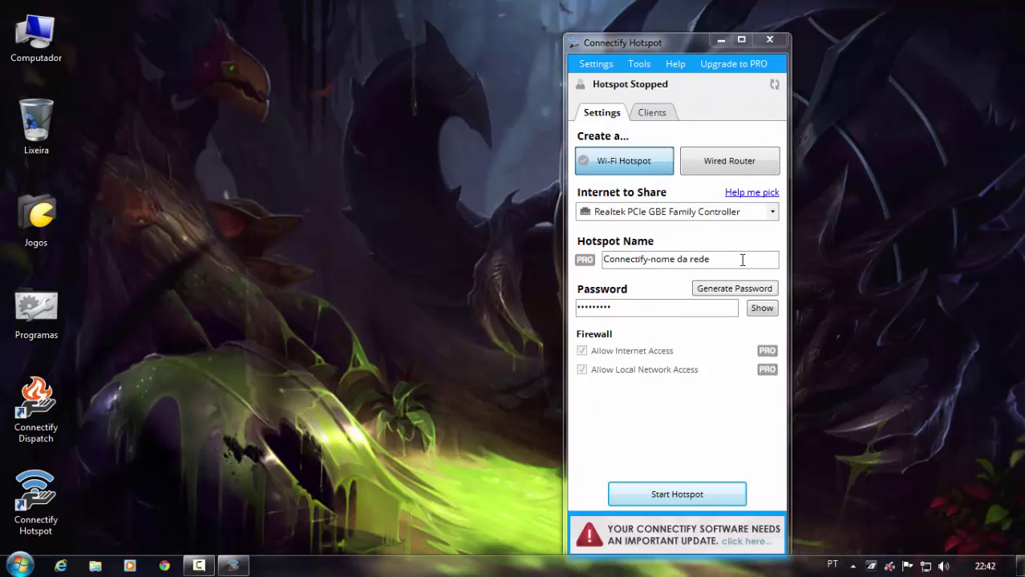
# Recheck the Internet to Share list and close the blank Connectify window
pyautogui.moveTo(743, 259); pyautogui.dragTo(651, 258)
pyautogui.click(623, 207)
pyautogui.click(617, 245)
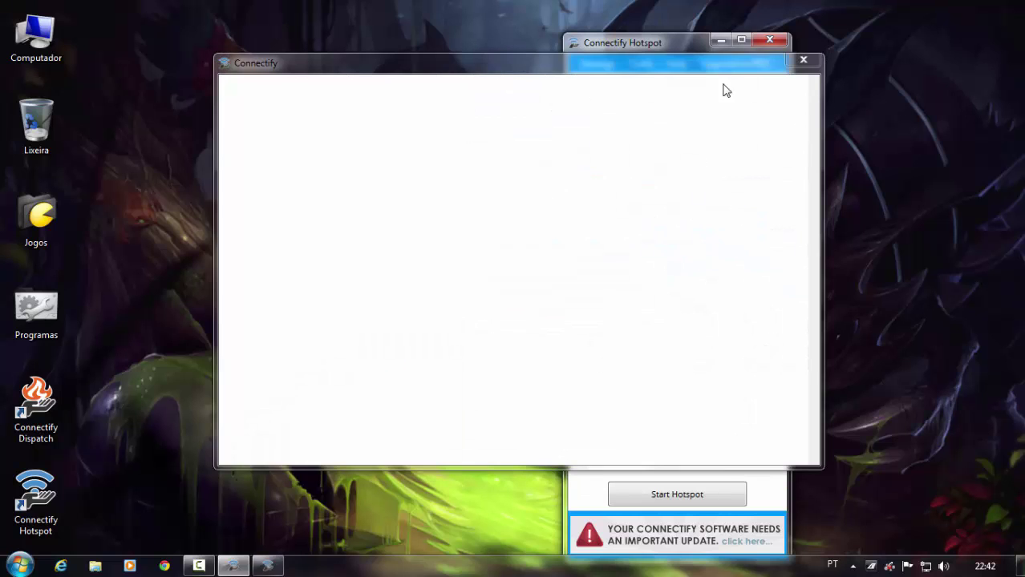
pyautogui.click(812, 62)
pyautogui.click(676, 211)
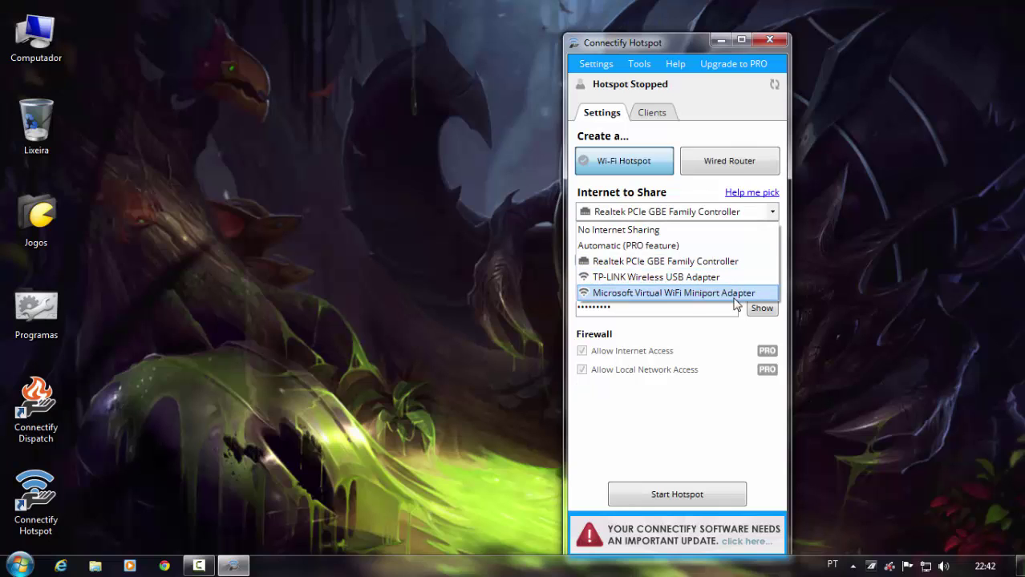
# Select the TP-LINK adapter and connect it to the Policia Civil Wi-Fi using the network security key
pyautogui.click(638, 277)
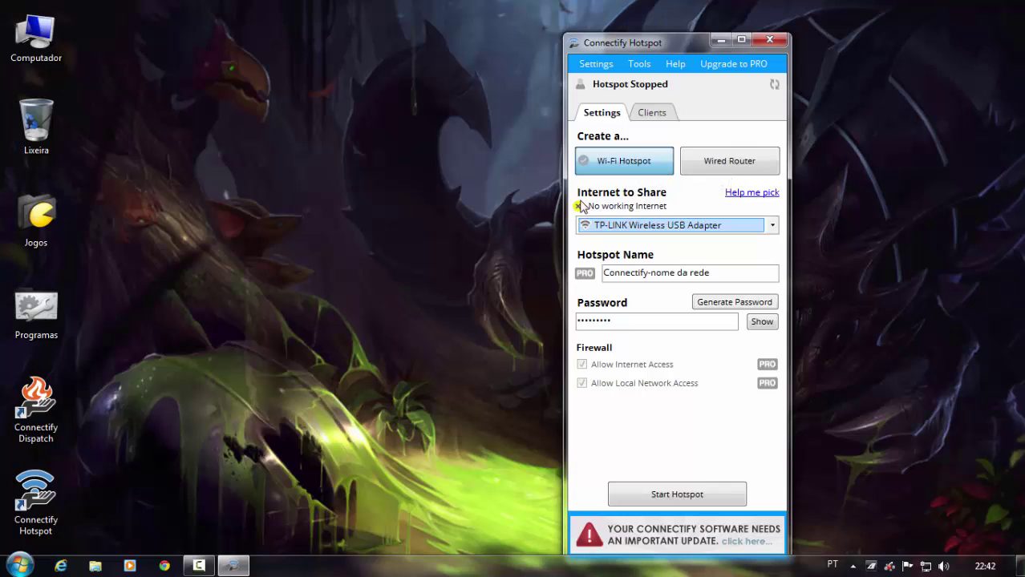
pyautogui.click(938, 566)
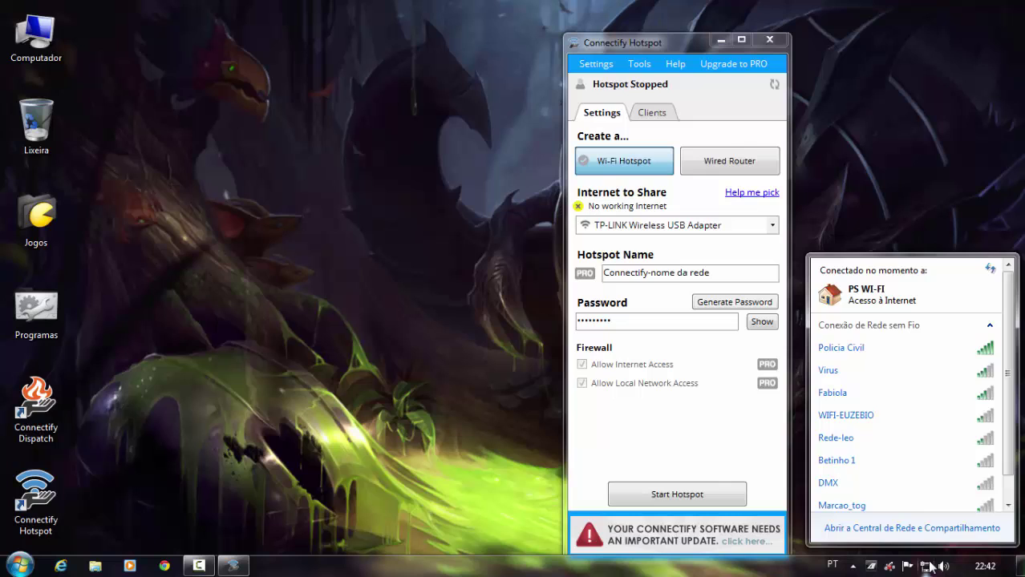
pyautogui.click(862, 344)
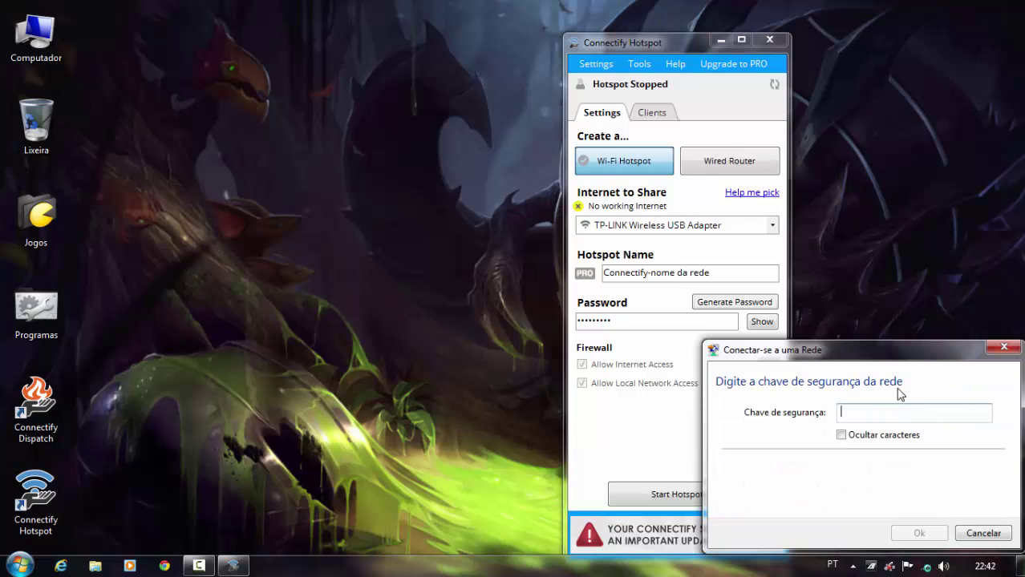
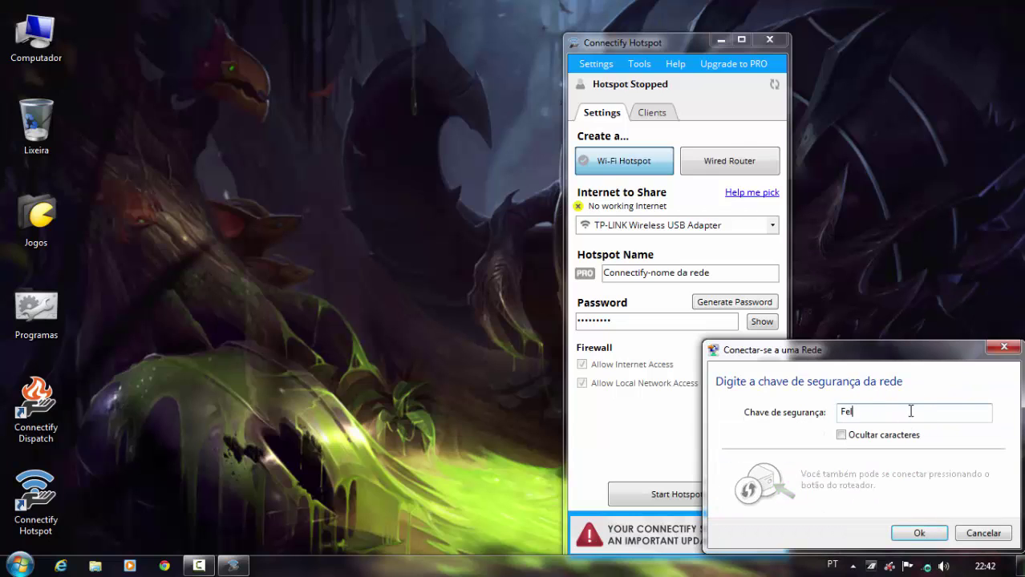
pyautogui.press('Return')
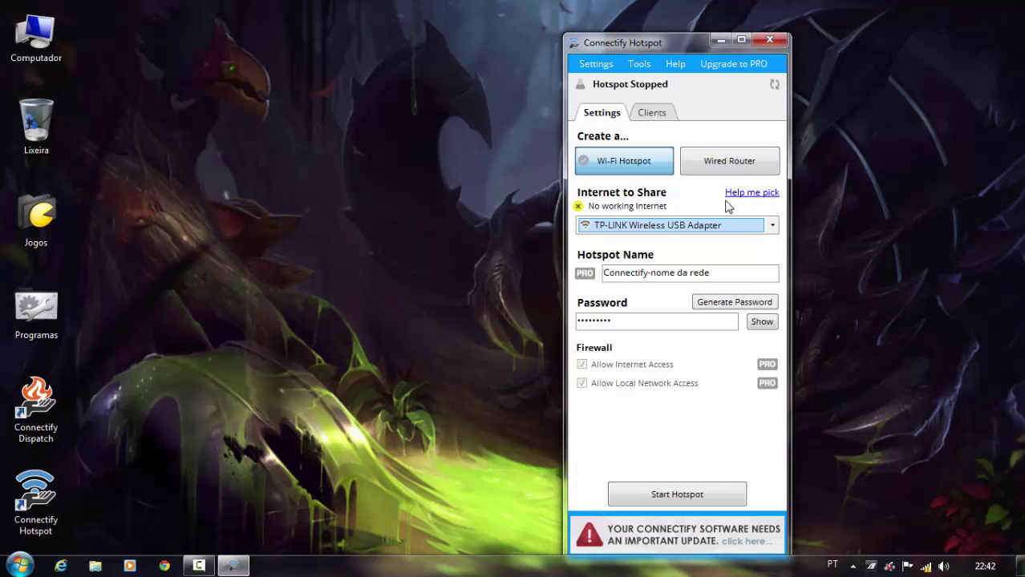
# Share TP-LINK, set the network location to Home, skip homegroup, and cancel the offline-adapter start warning
pyautogui.click(666, 226)
pyautogui.click(666, 242)
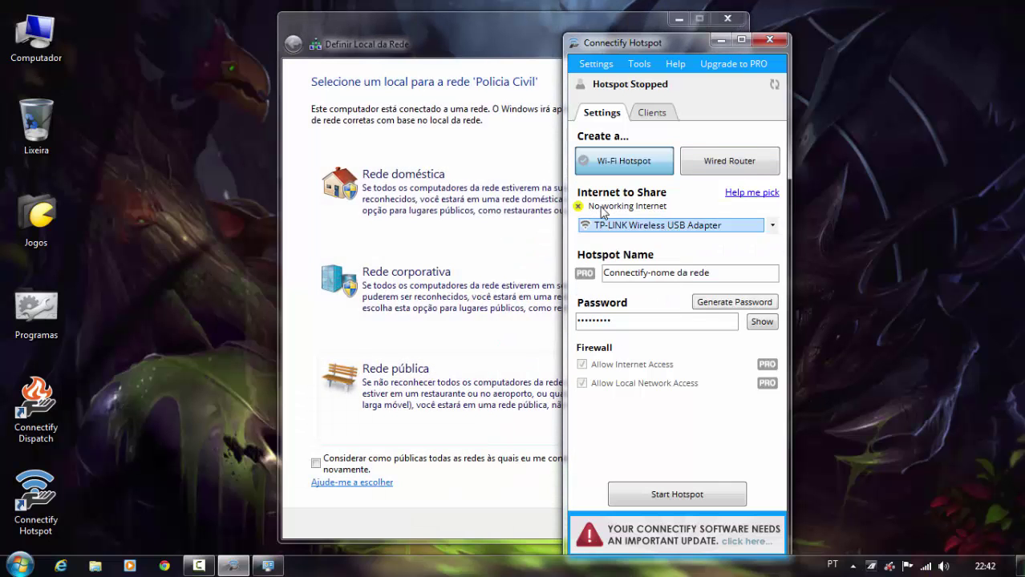
pyautogui.click(484, 186)
pyautogui.click(695, 526)
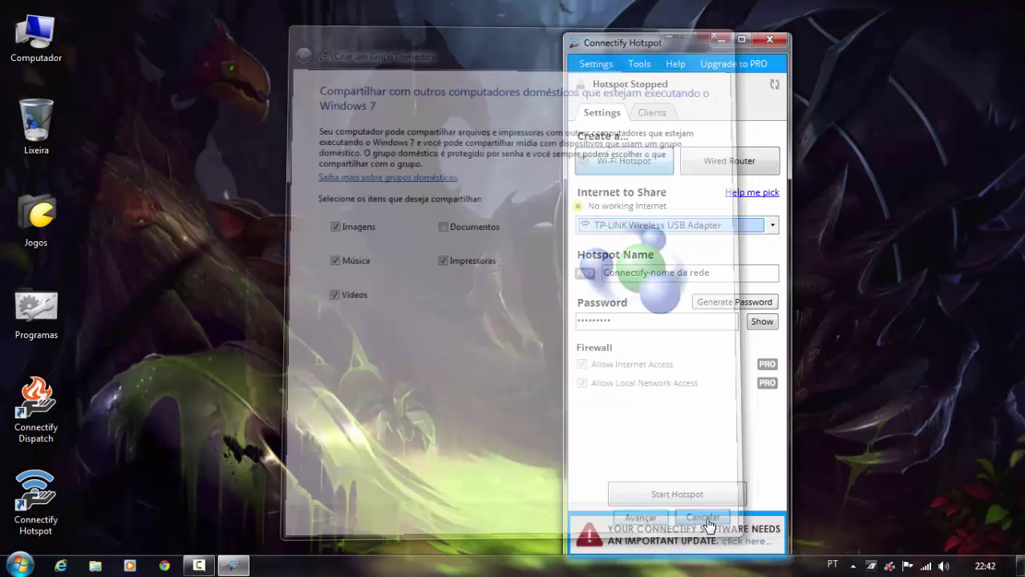
pyautogui.click(631, 319)
pyautogui.click(673, 505)
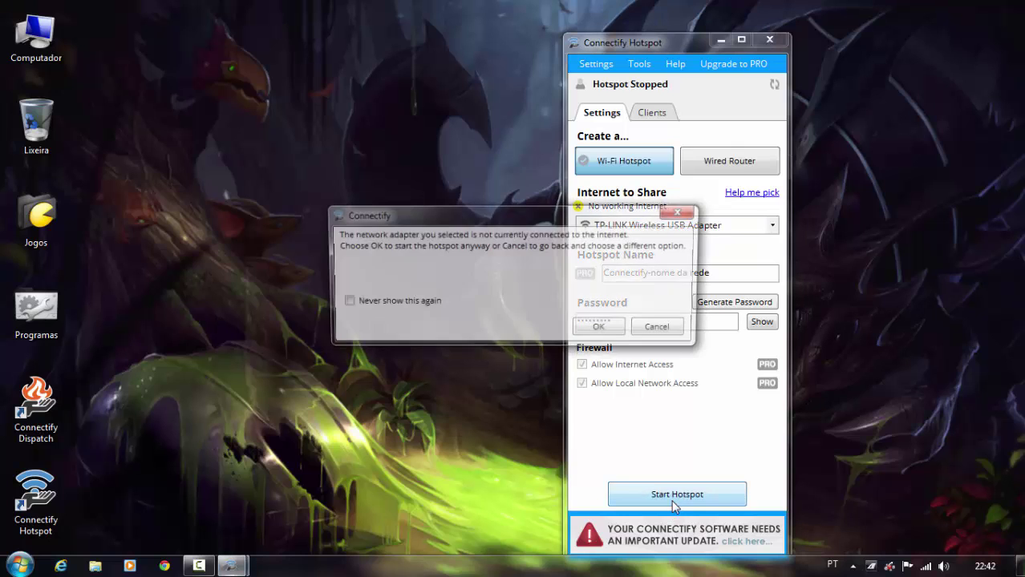
pyautogui.click(662, 329)
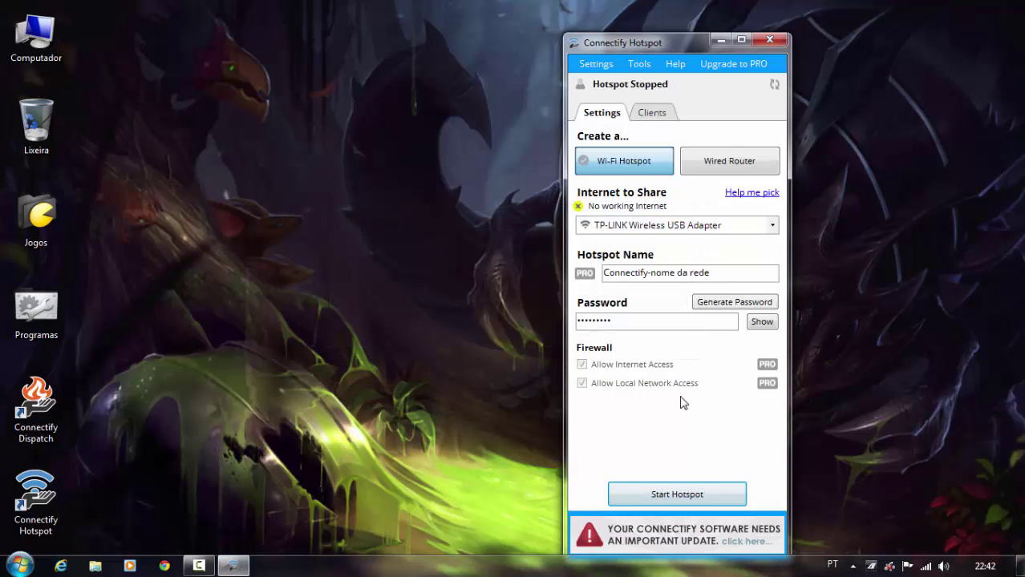
# Share the Realtek PCIe GBE Family Controller and start the Connectify-nome da rede hotspot
pyautogui.click(727, 224)
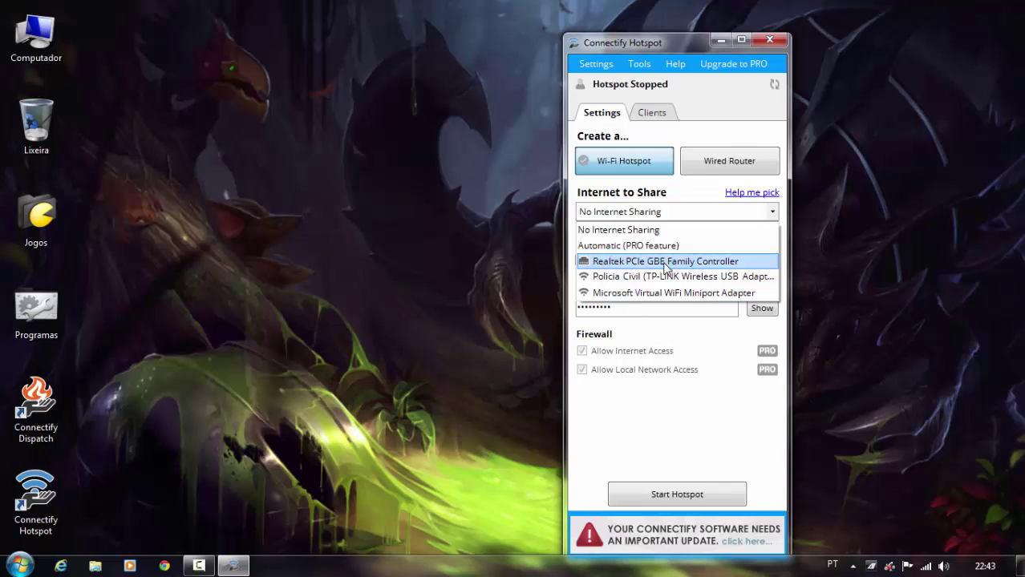
pyautogui.click(590, 262)
pyautogui.click(591, 213)
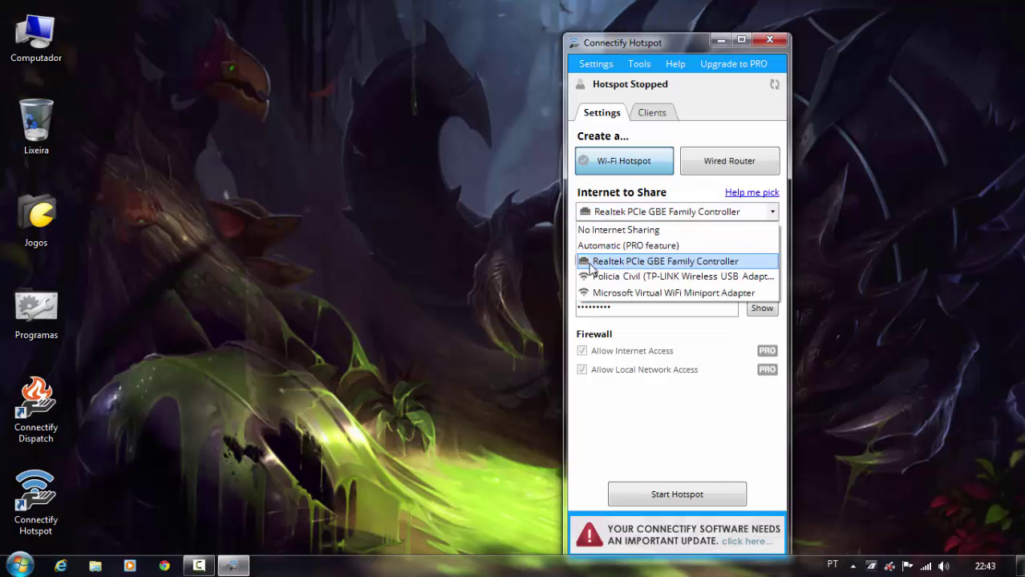
pyautogui.click(588, 263)
pyautogui.moveTo(745, 260); pyautogui.dragTo(650, 260)
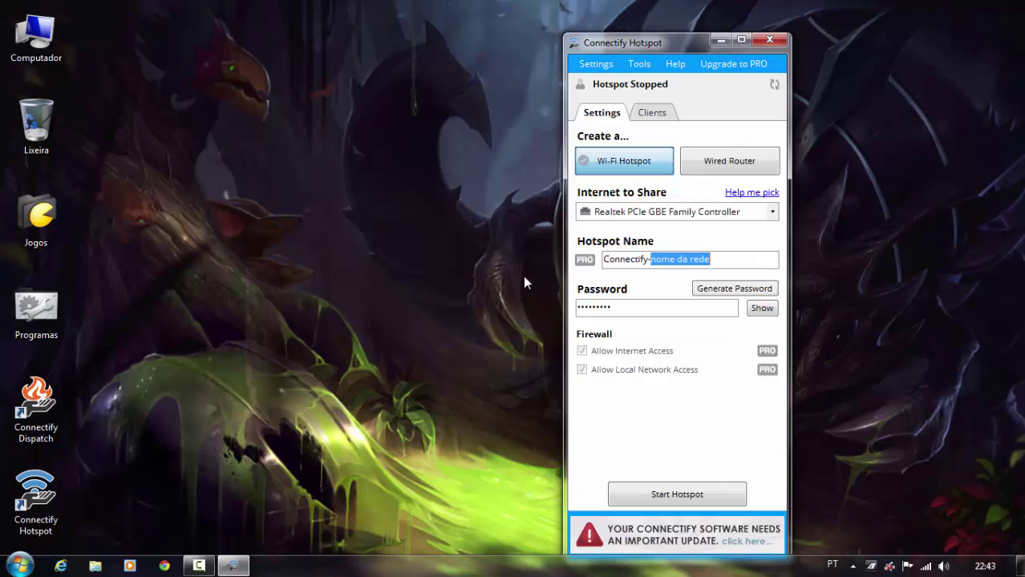
pyautogui.click(675, 497)
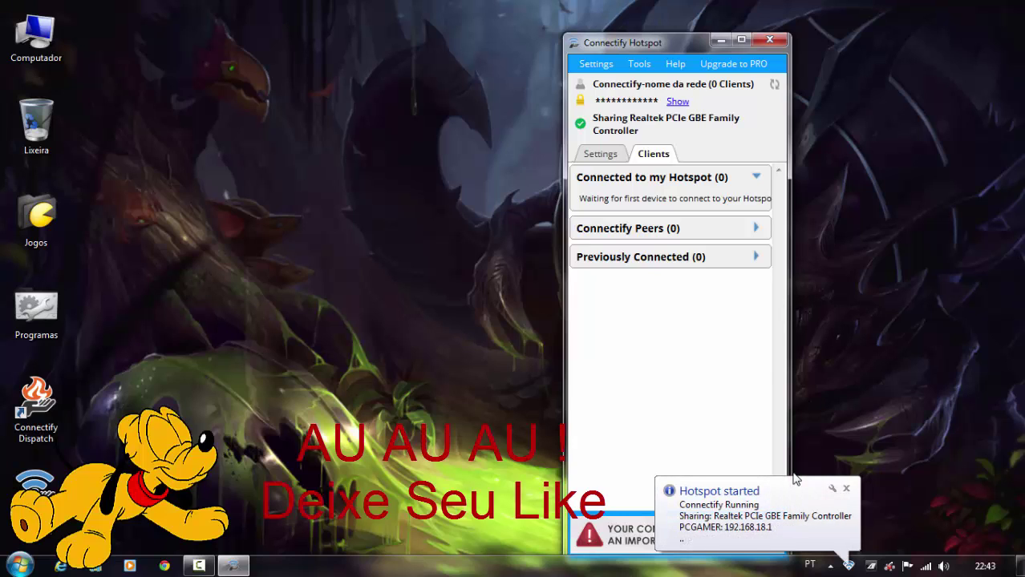
# Dismiss the Hotspot started notification and refresh the desktop
pyautogui.click(847, 490)
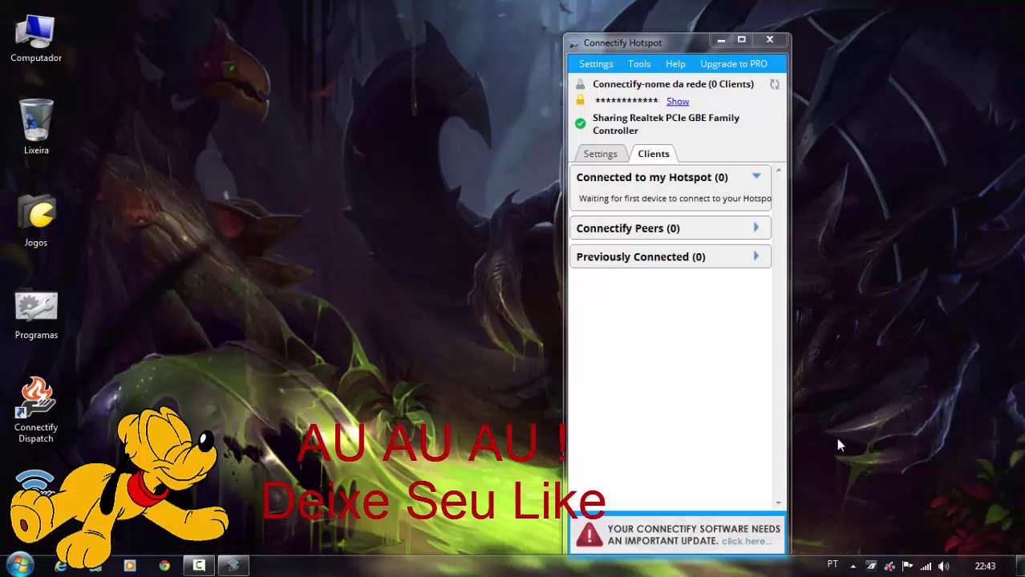
pyautogui.rightClick(880, 122)
pyautogui.click(862, 176)
# Minimize the Connectify Hotspot window, close the blank Connectify window, and refresh the desktop
pyautogui.click(719, 38)
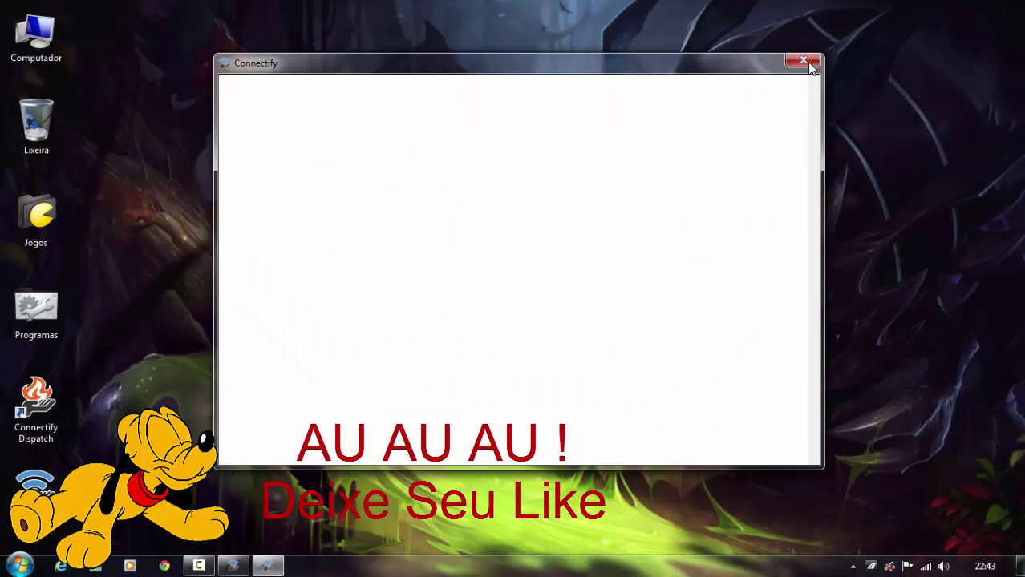
pyautogui.click(804, 63)
pyautogui.rightClick(698, 87)
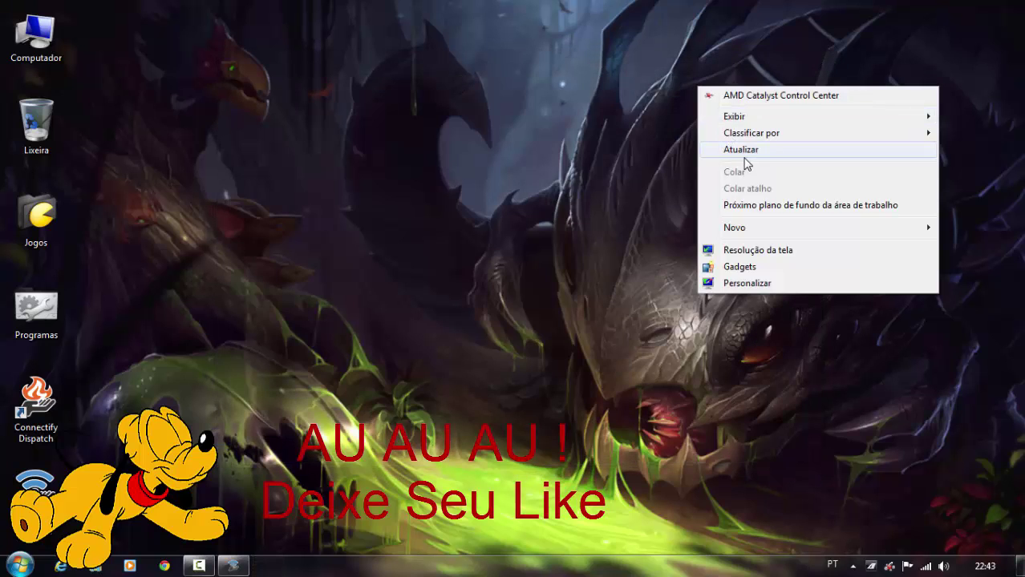
pyautogui.click(742, 154)
pyautogui.rightClick(574, 181)
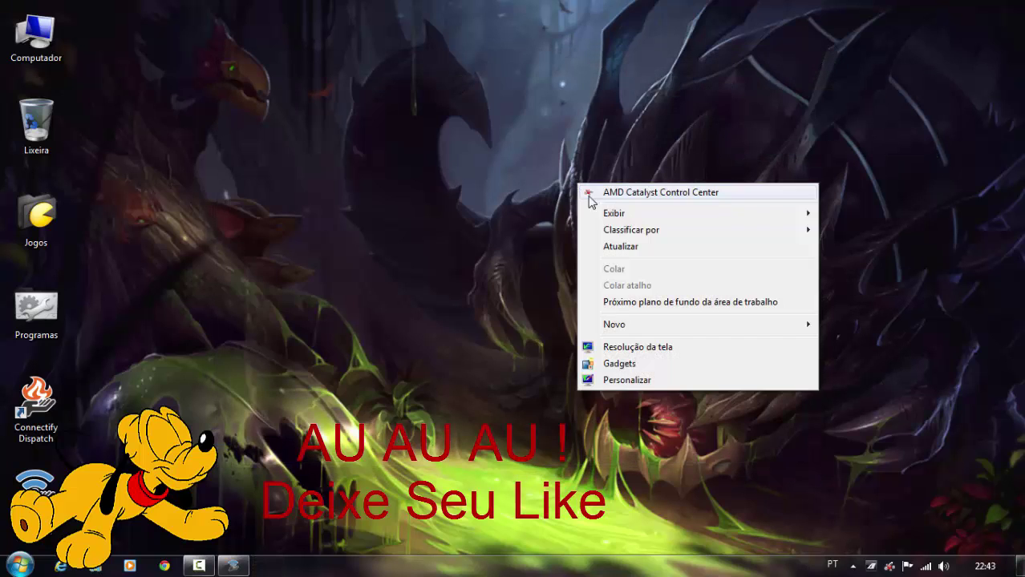
pyautogui.click(613, 247)
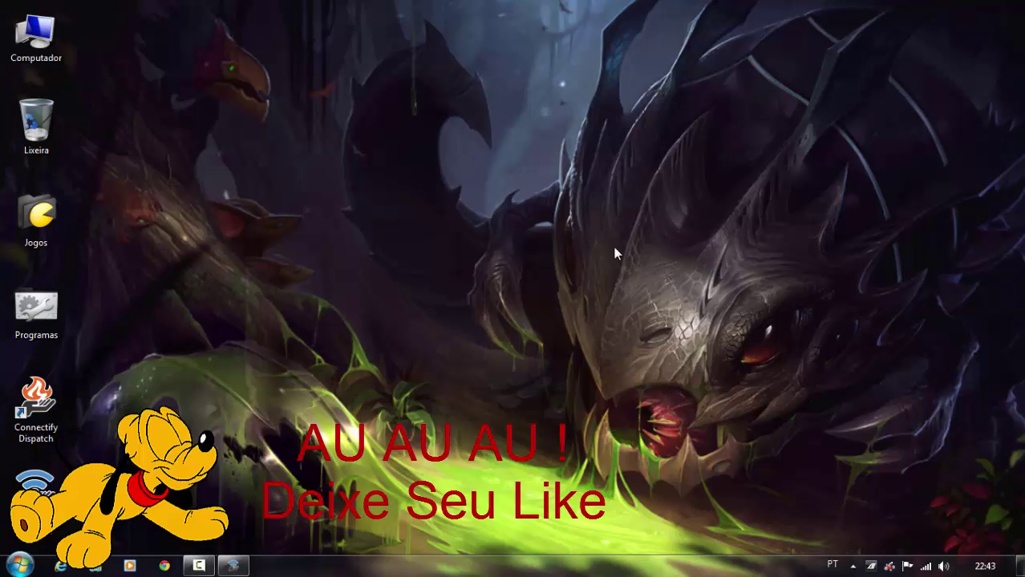
pyautogui.rightClick(614, 254)
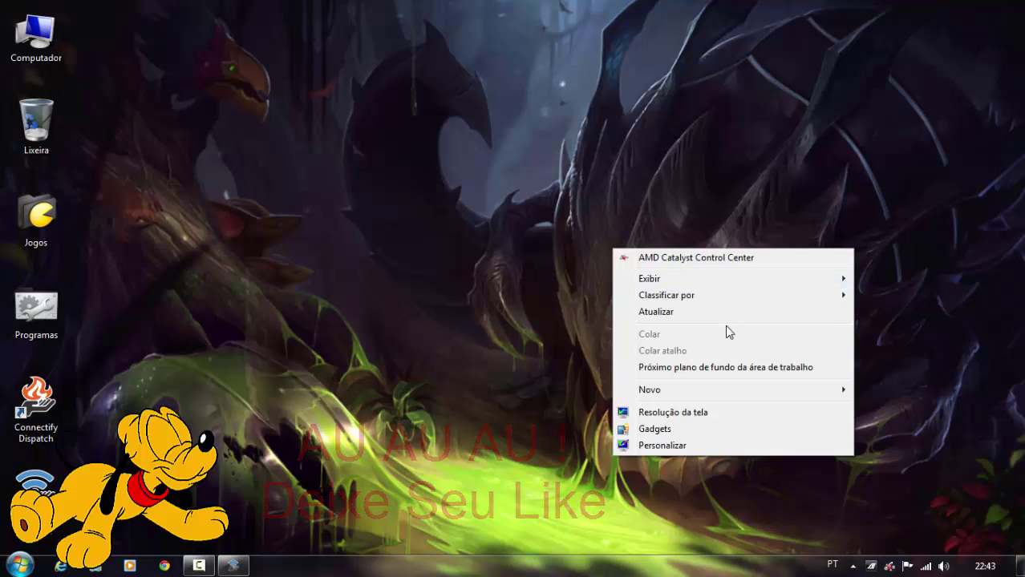